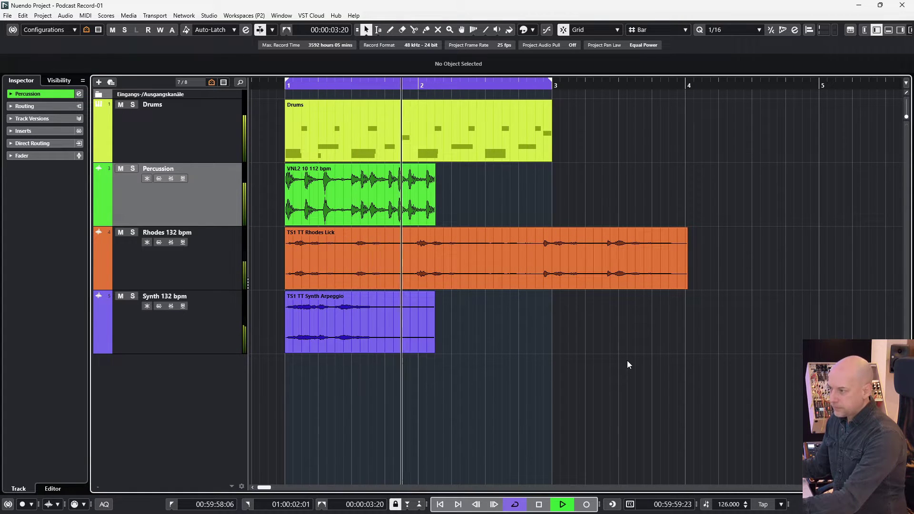
Audition the full four-track loop from the start with the Rhodes 132 bpm track selected
{"action": "key", "text": "space"}
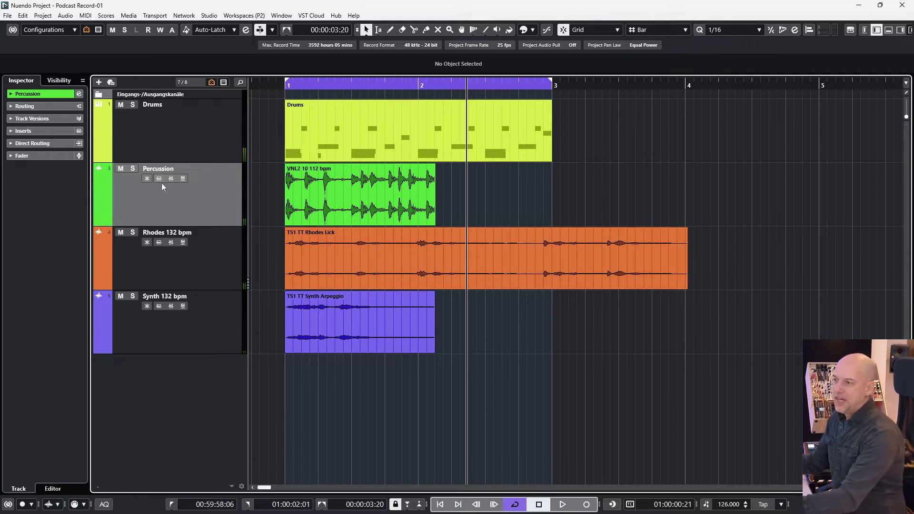
{"action": "left_click", "coordinate": [178, 138]}
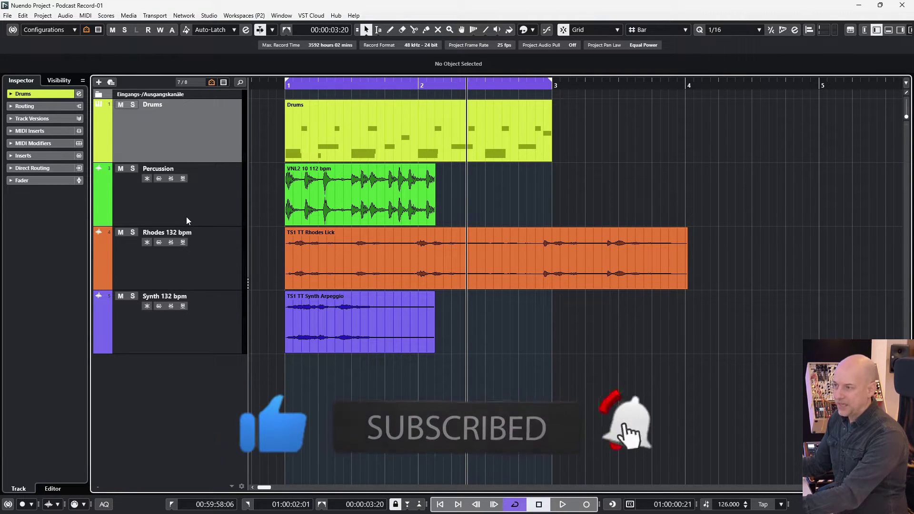
{"action": "left_click", "coordinate": [185, 260]}
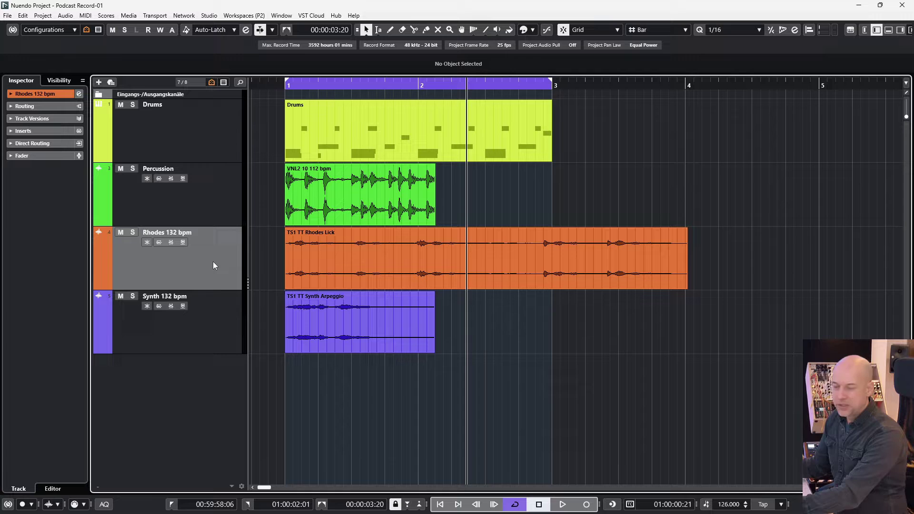
{"action": "key", "text": "Home"}
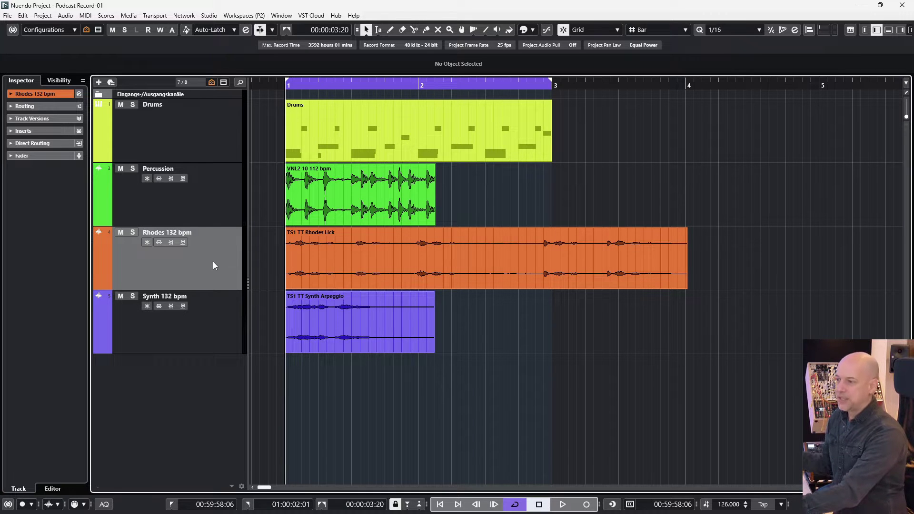
{"action": "key", "text": "space"}
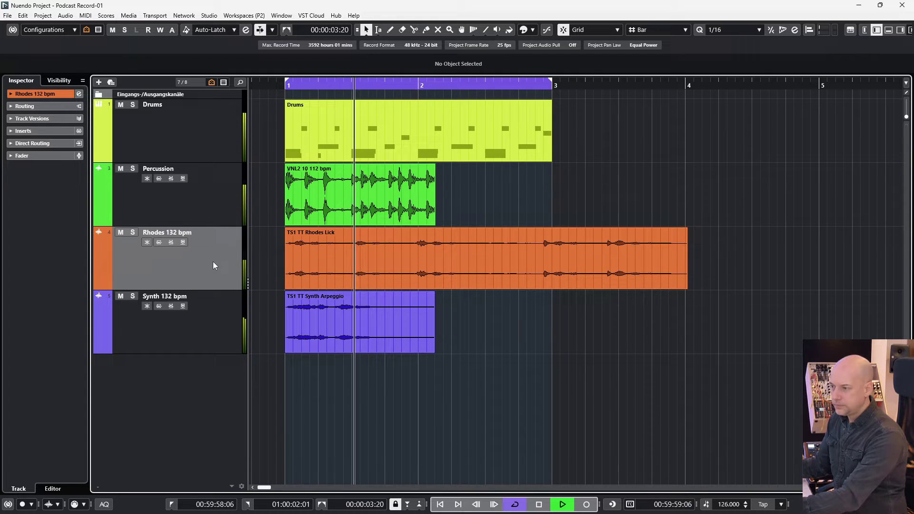
{"action": "key", "text": "space"}
Mute Rhodes and Synth, play Drums with percussion, then select the VNL2 10 112 bpm event
{"action": "left_click", "coordinate": [204, 313], "text": "ctrl"}
{"action": "key", "text": "m"}
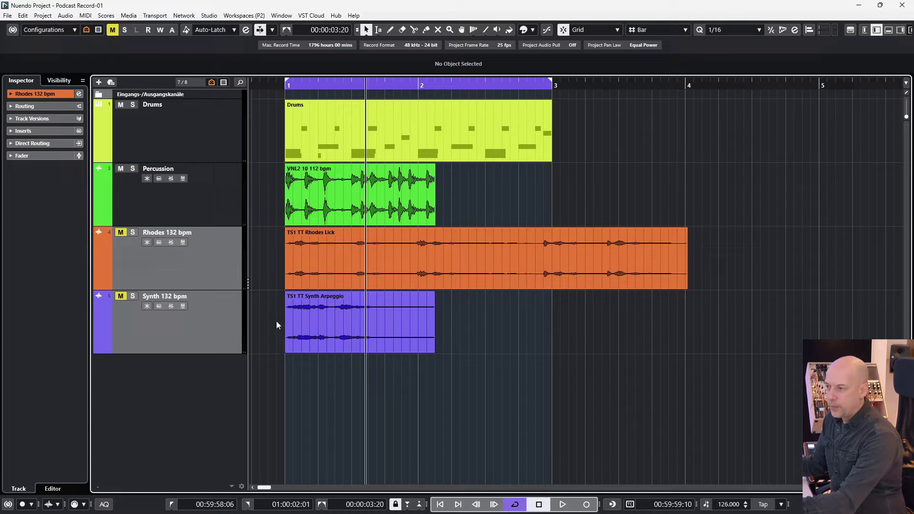
{"action": "left_click", "coordinate": [220, 140]}
{"action": "key", "text": "KP_1"}
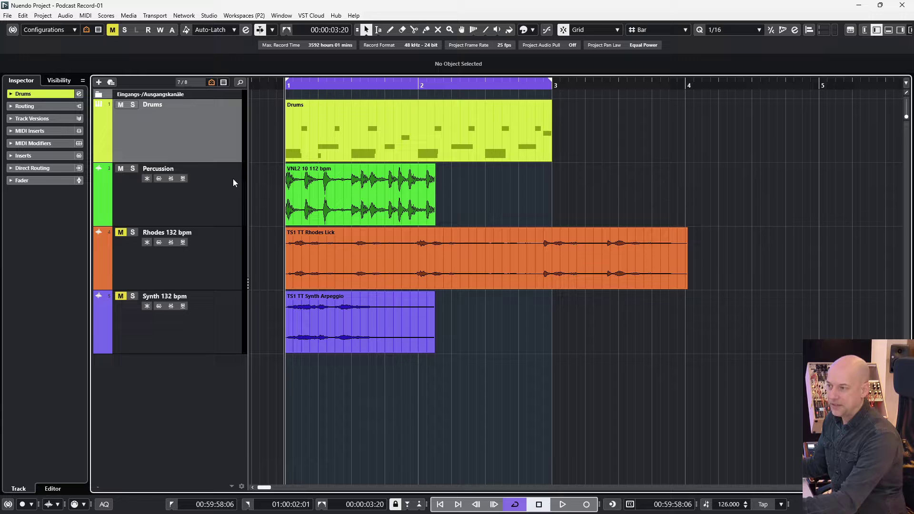
{"action": "key", "text": "space"}
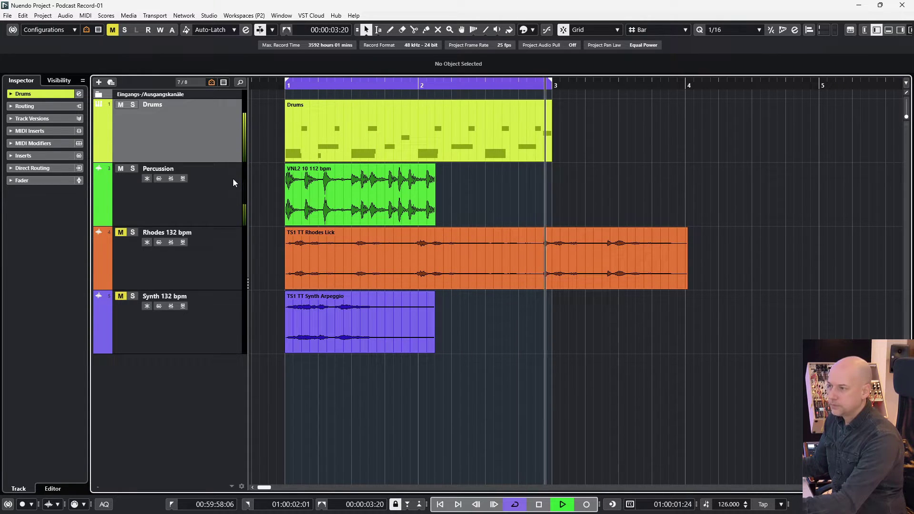
{"action": "key", "text": "space"}
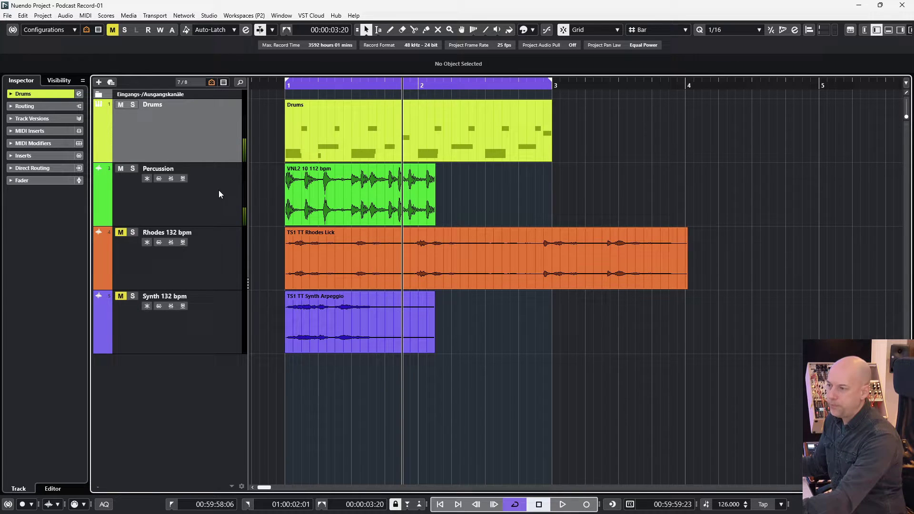
{"action": "left_click", "coordinate": [219, 193]}
{"action": "left_click", "coordinate": [373, 198]}
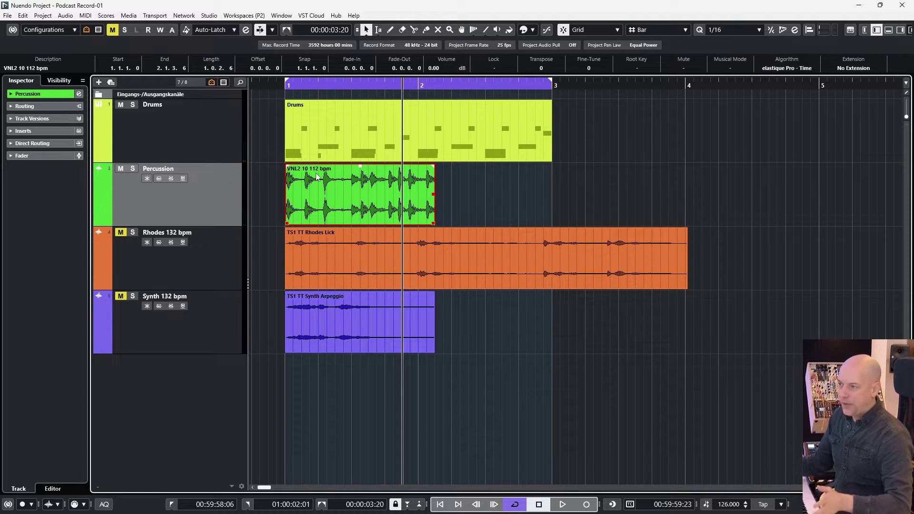
Bring up Direct Offline Processing for the VNL2 percussion event via the Audio menu's Processes
{"action": "key", "text": "F7"}
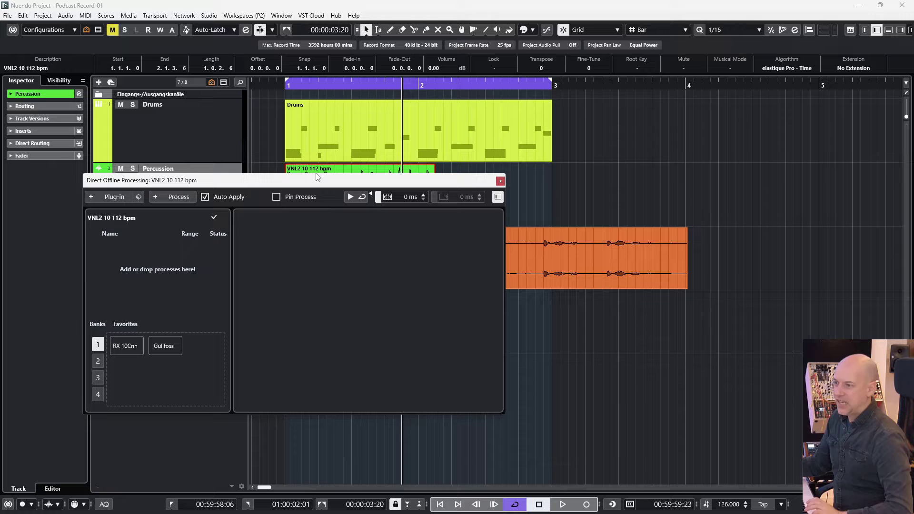
{"action": "key", "text": "F7"}
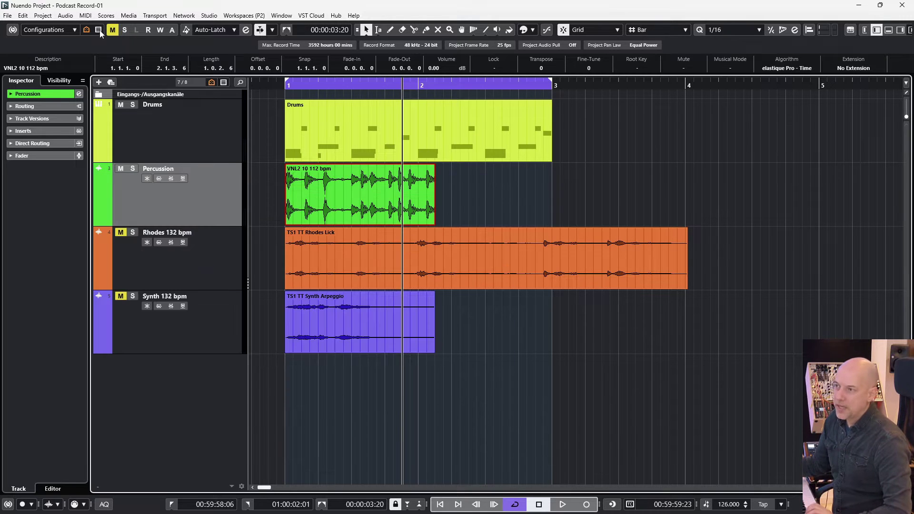
{"action": "left_click", "coordinate": [64, 16]}
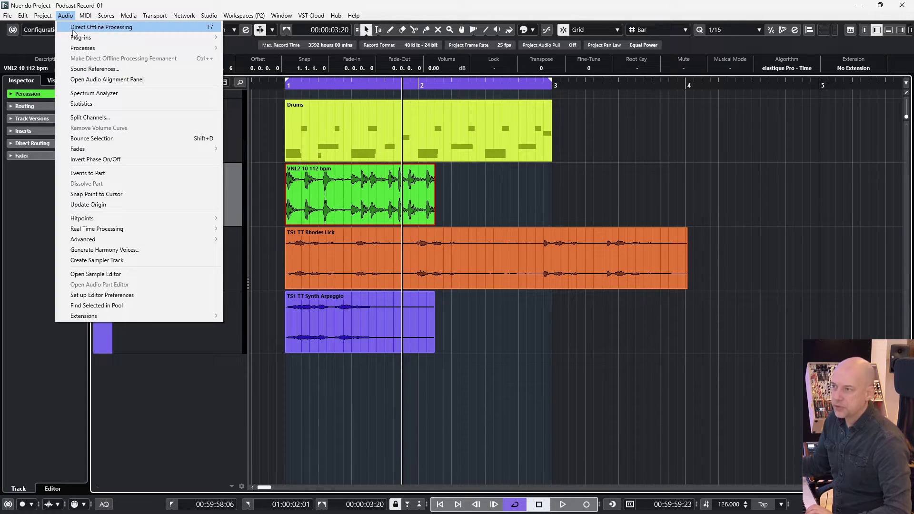
{"action": "left_click", "coordinate": [107, 29]}
{"action": "left_click", "coordinate": [498, 180]}
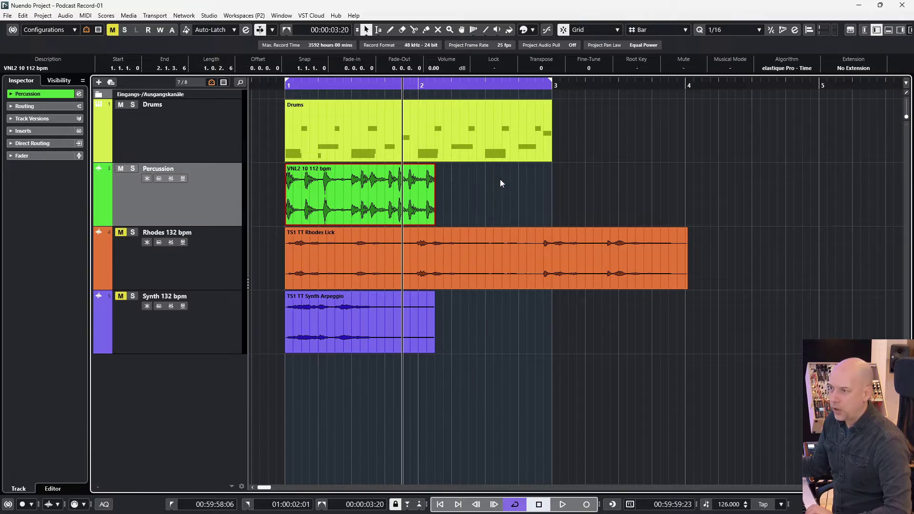
{"action": "left_click", "coordinate": [65, 16]}
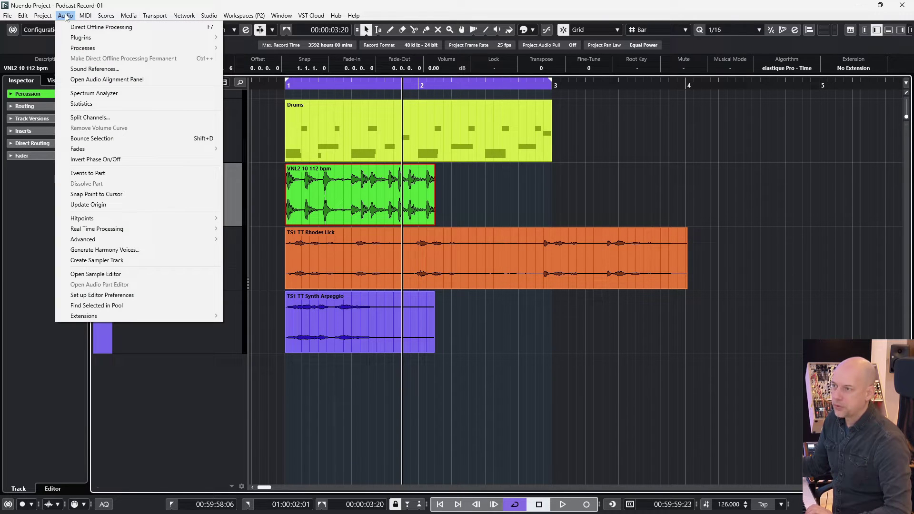
{"action": "mouse_move", "coordinate": [92, 50]}
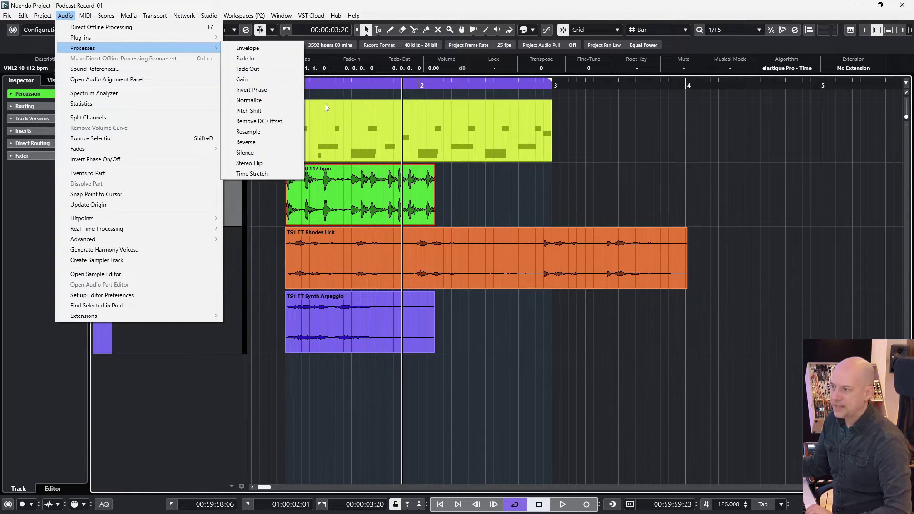
Add Time Stretch to the VNL2 event and move the processing window clear of the waveform
{"action": "left_click", "coordinate": [268, 175]}
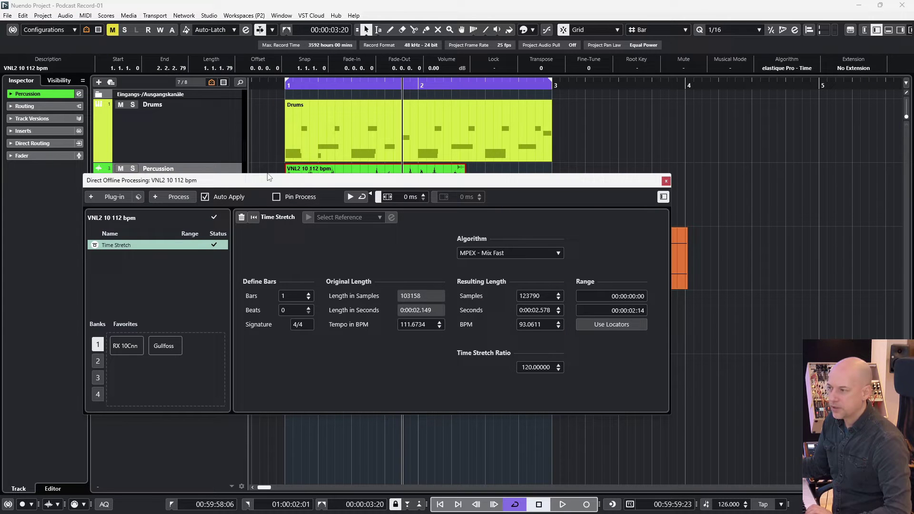
{"action": "left_click_drag", "start_coordinate": [339, 183], "coordinate": [330, 199]}
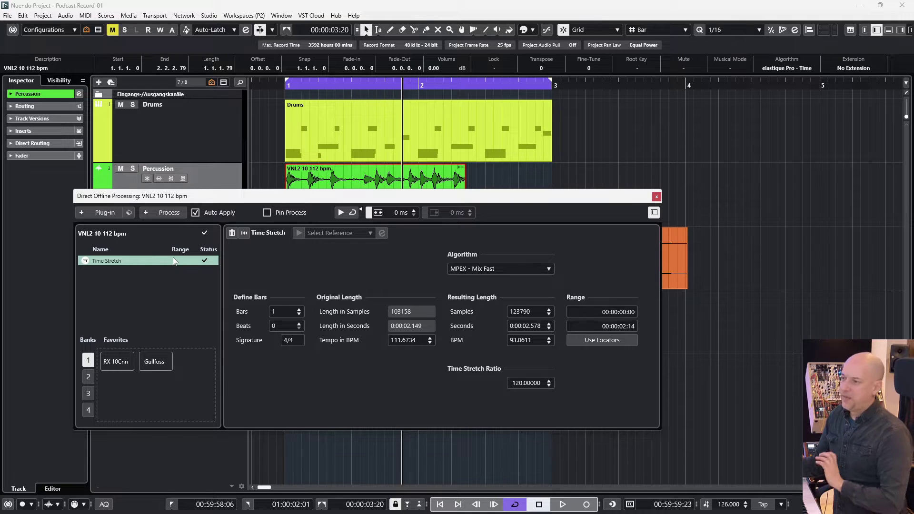
{"action": "left_click_drag", "start_coordinate": [292, 200], "coordinate": [275, 226]}
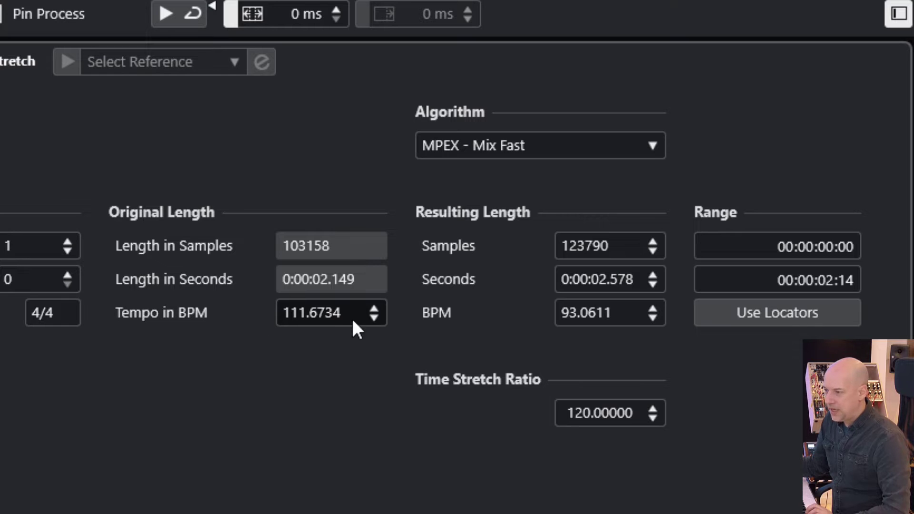
Set the Time Stretch original tempo to 112 BPM and the resulting tempo to 126 BPM
{"action": "left_click", "coordinate": [327, 319]}
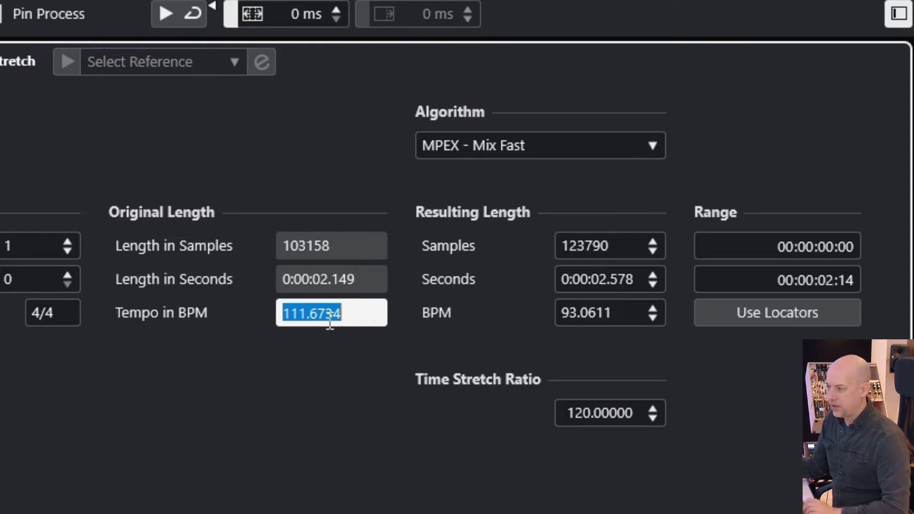
{"action": "type", "text": "12"}
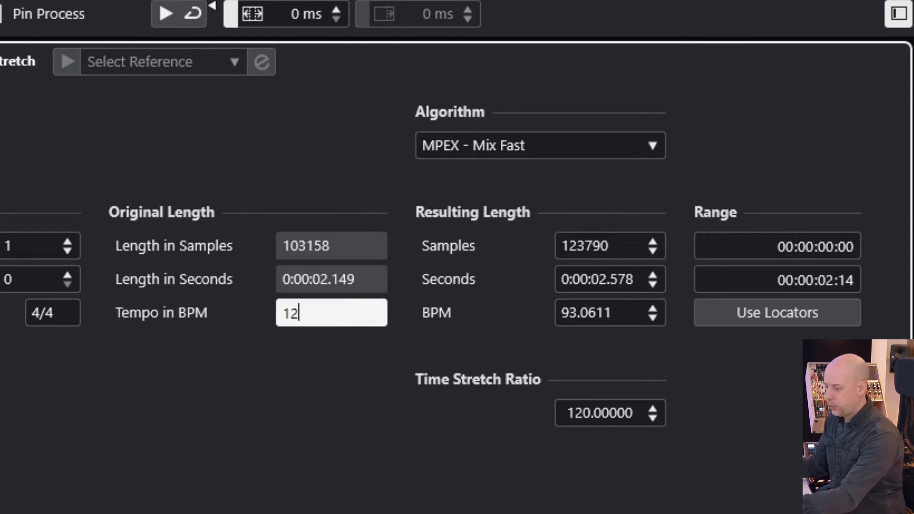
{"action": "type", "text": "6"}
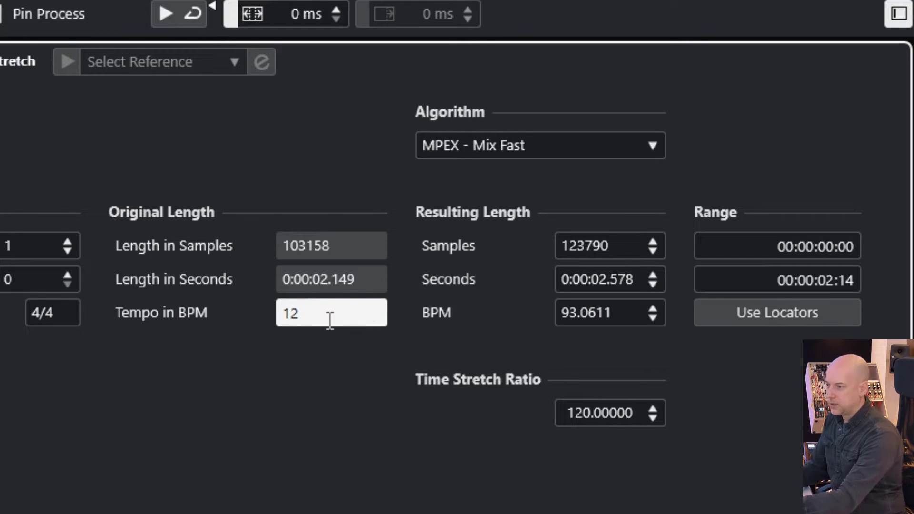
{"action": "key", "text": "BackSpace"}
{"action": "type", "text": "12"}
{"action": "key", "text": "Return"}
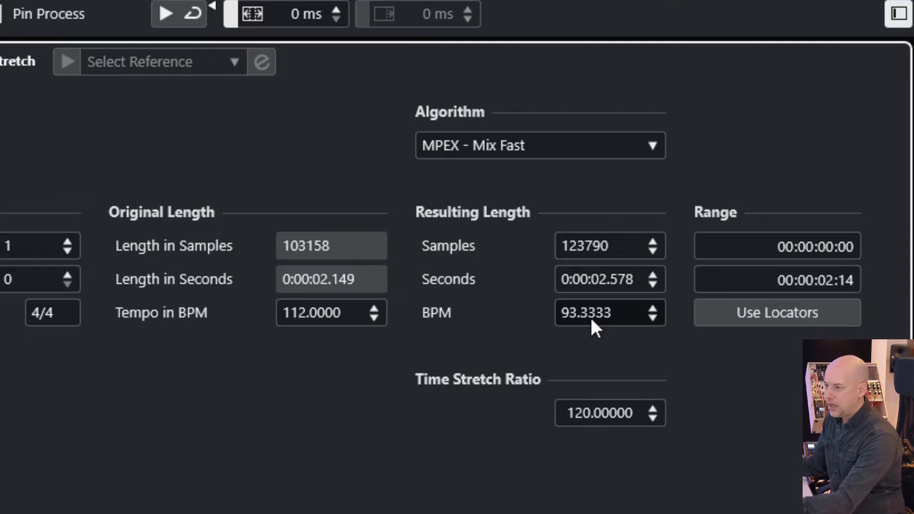
{"action": "left_click", "coordinate": [590, 315]}
{"action": "double_click", "coordinate": [593, 318]}
{"action": "type", "text": "126"}
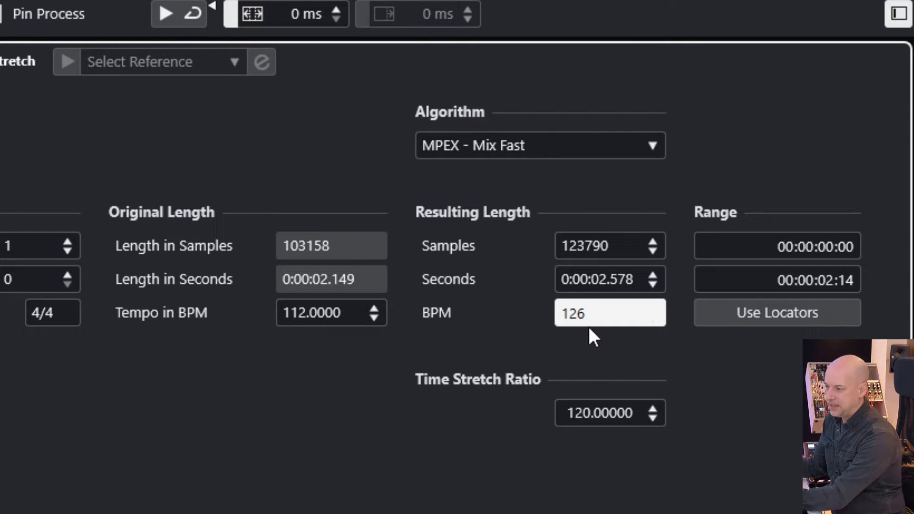
{"action": "key", "text": "Return"}
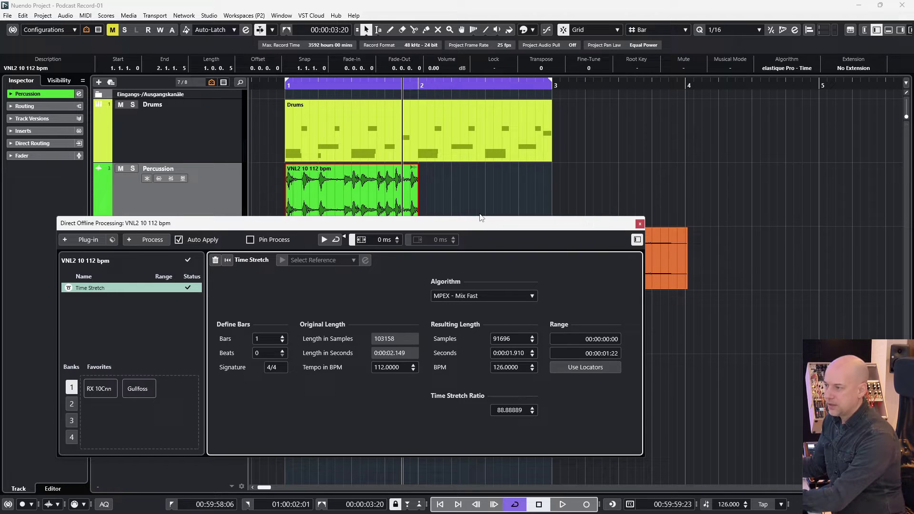
Play the 126 BPM stretched percussion against the drums loop
{"action": "left_click_drag", "start_coordinate": [481, 218], "coordinate": [479, 245]}
{"action": "key", "text": "space"}
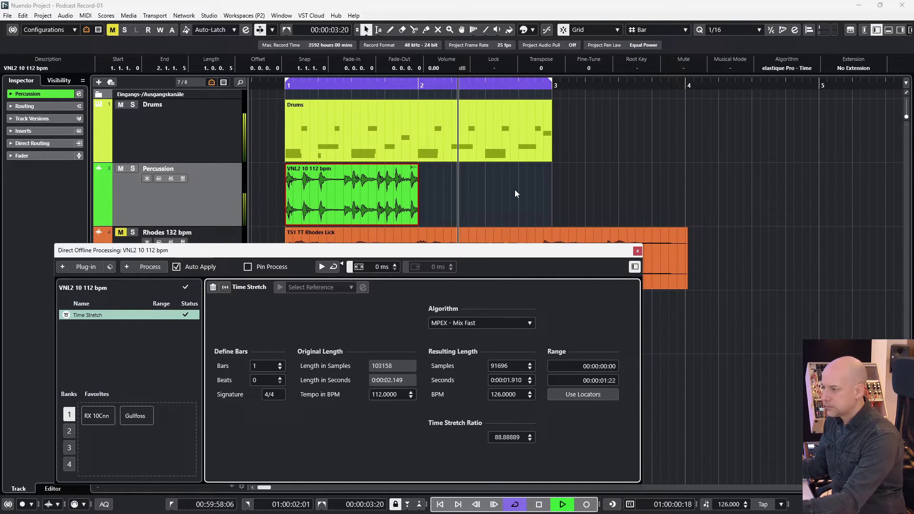
{"action": "key", "text": "space"}
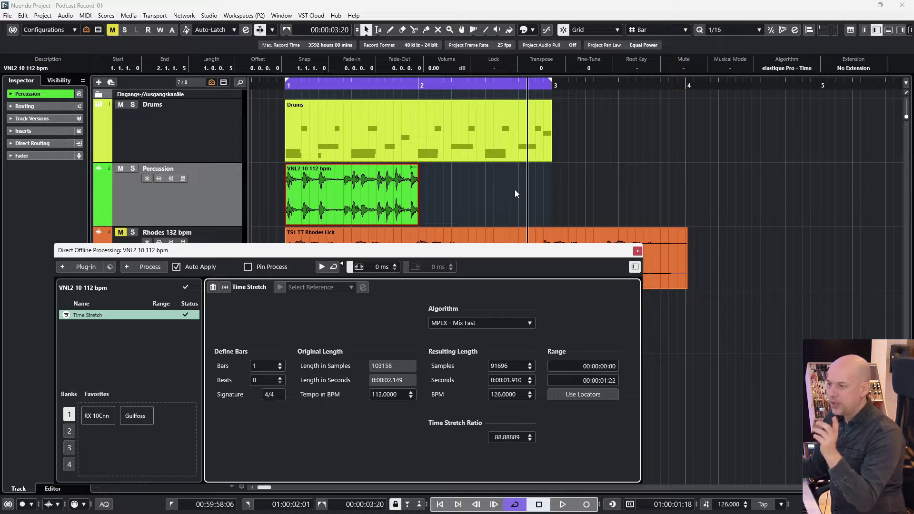
Delete the Time Stretch process from the VNL2 event and close Direct Offline Processing
{"action": "left_click", "coordinate": [104, 318]}
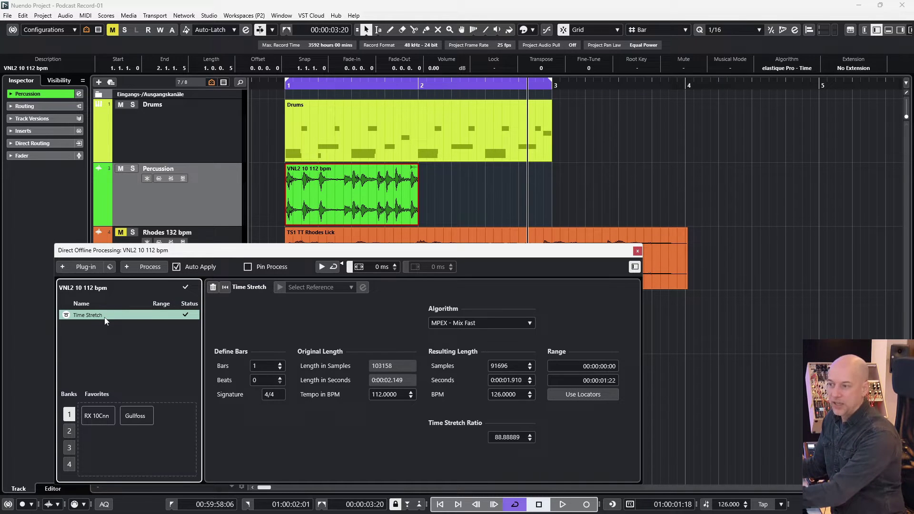
{"action": "key", "text": "Delete"}
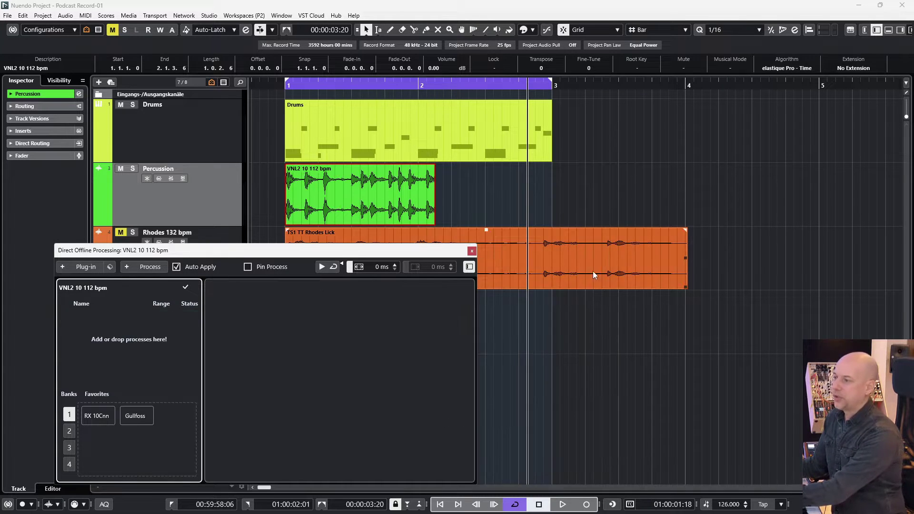
{"action": "left_click", "coordinate": [471, 250]}
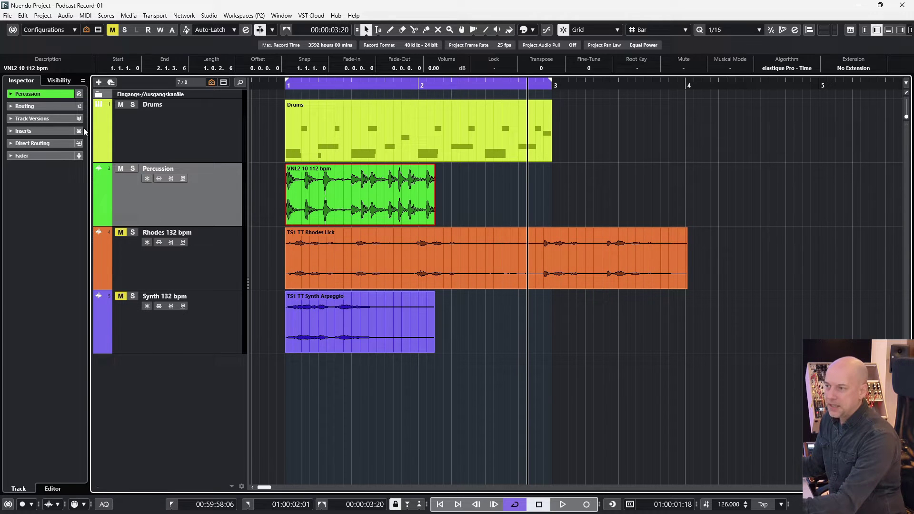
Duplicate the Percussion track version and rename the first version 'Original'
{"action": "left_click", "coordinate": [35, 120]}
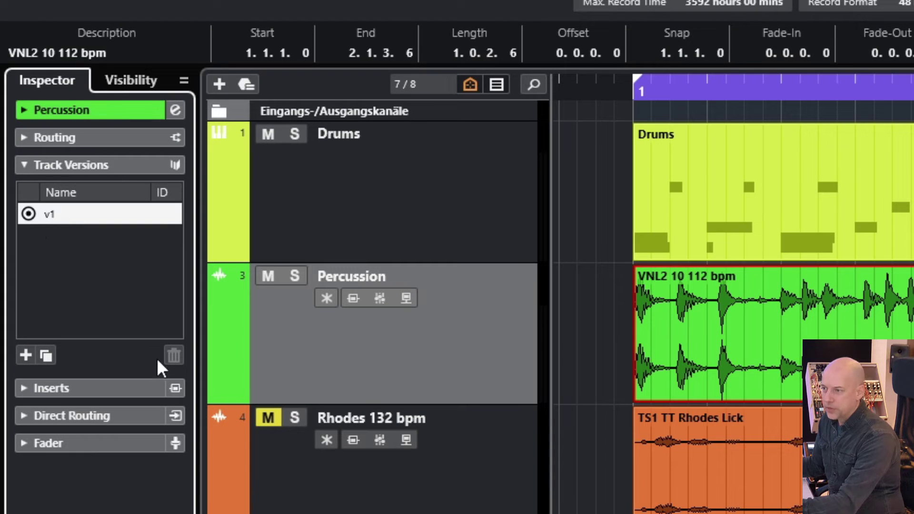
{"action": "left_click", "coordinate": [38, 354]}
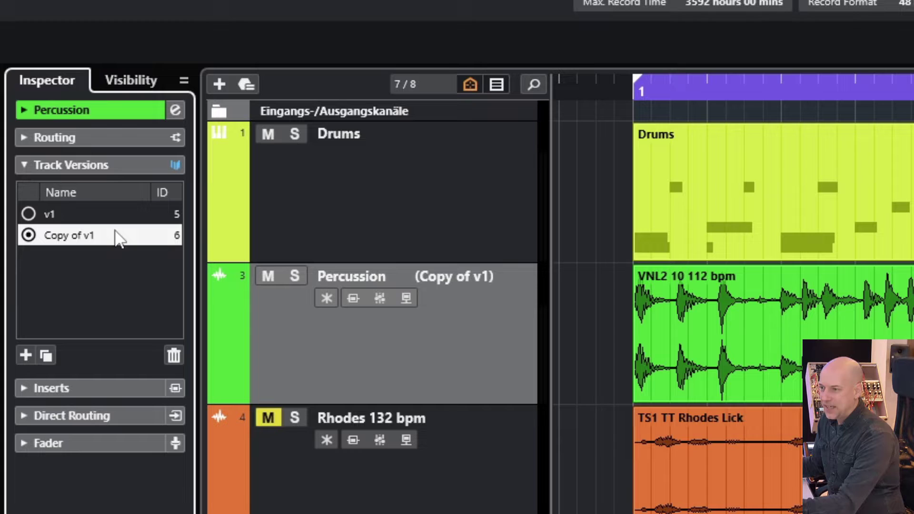
{"action": "left_click", "coordinate": [91, 218]}
{"action": "double_click", "coordinate": [90, 215]}
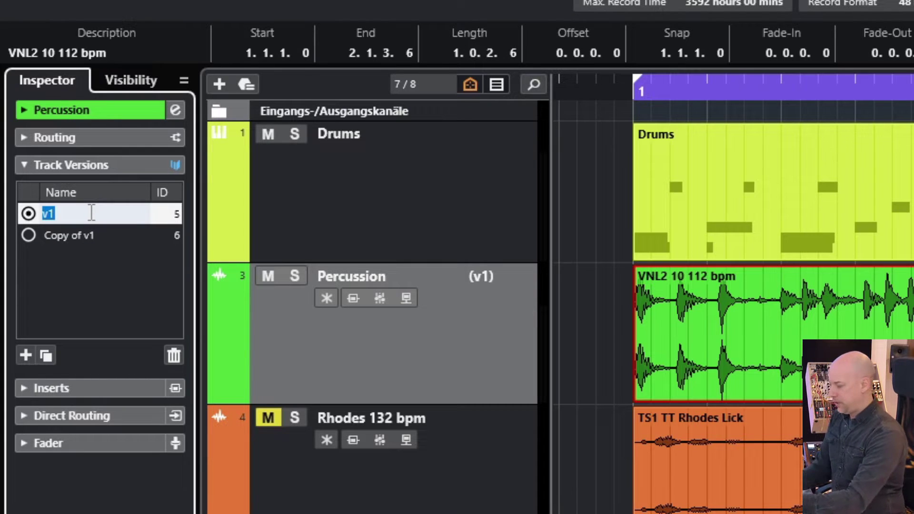
{"action": "type", "text": "OR"}
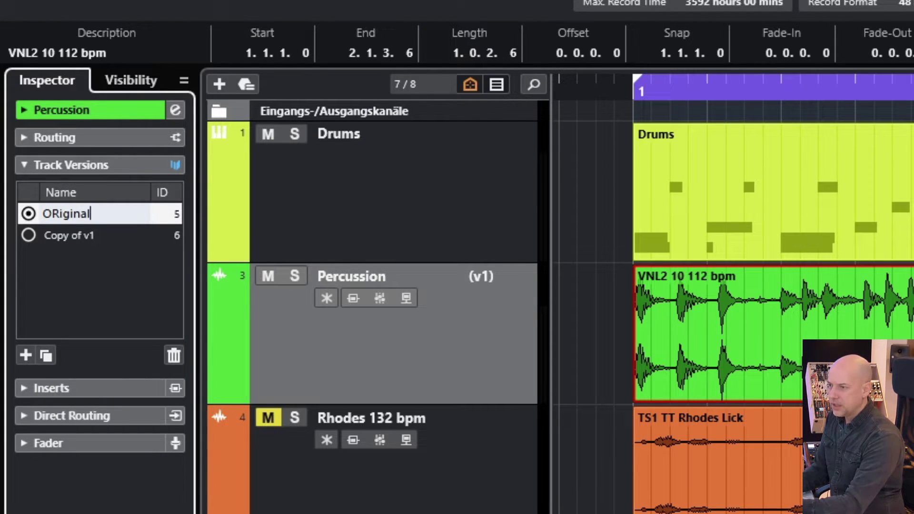
{"action": "type", "text": "iginal"}
{"action": "key", "text": "BackSpace"}
{"action": "key", "text": "BackSpace"}
{"action": "key", "text": "BackSpace"}
{"action": "key", "text": "BackSpace"}
{"action": "key", "text": "BackSpace"}
{"action": "key", "text": "BackSpace"}
{"action": "key", "text": "BackSpace"}
{"action": "type", "text": "rigi"}
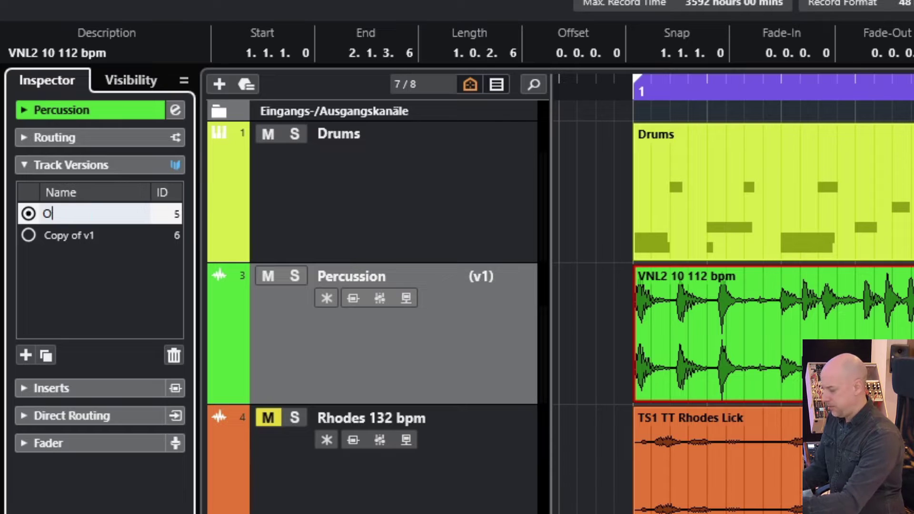
{"action": "type", "text": "nal"}
{"action": "key", "text": "Return"}
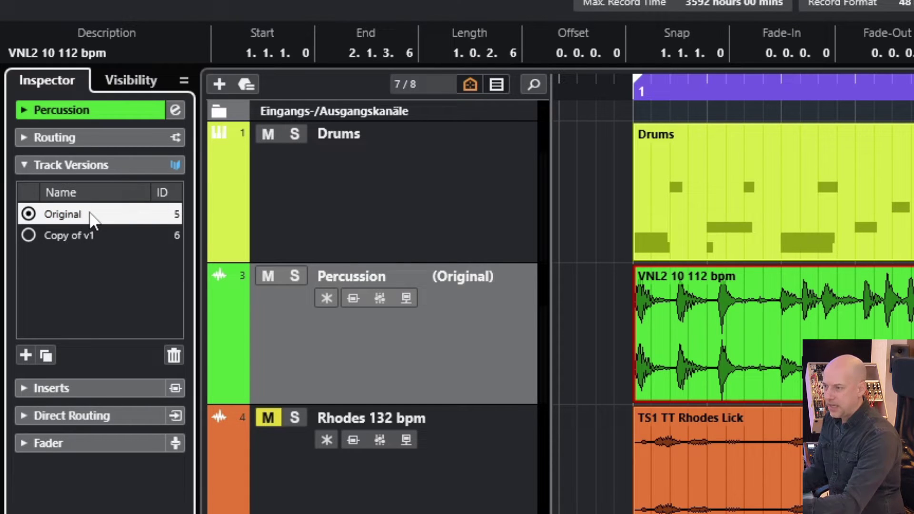
Activate the copied version and rename it 'Edit'
{"action": "left_click", "coordinate": [74, 235]}
{"action": "double_click", "coordinate": [75, 234]}
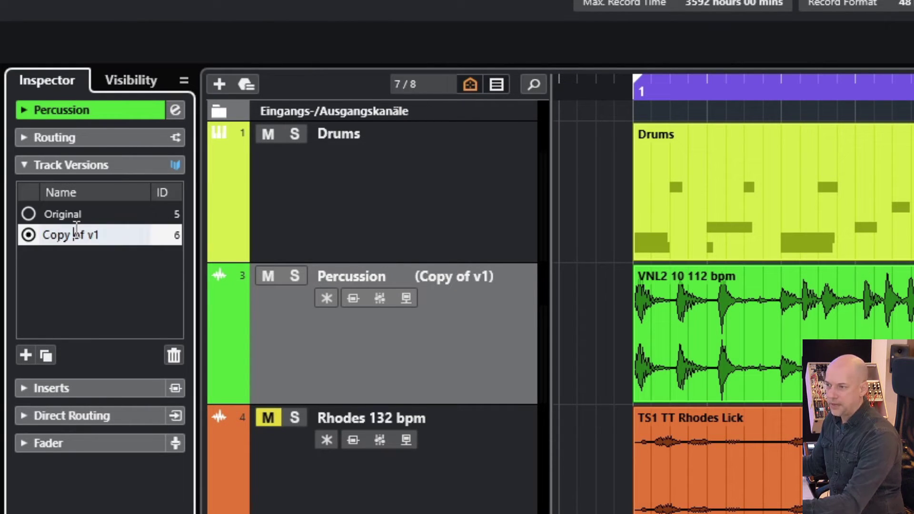
{"action": "type", "text": "Edit"}
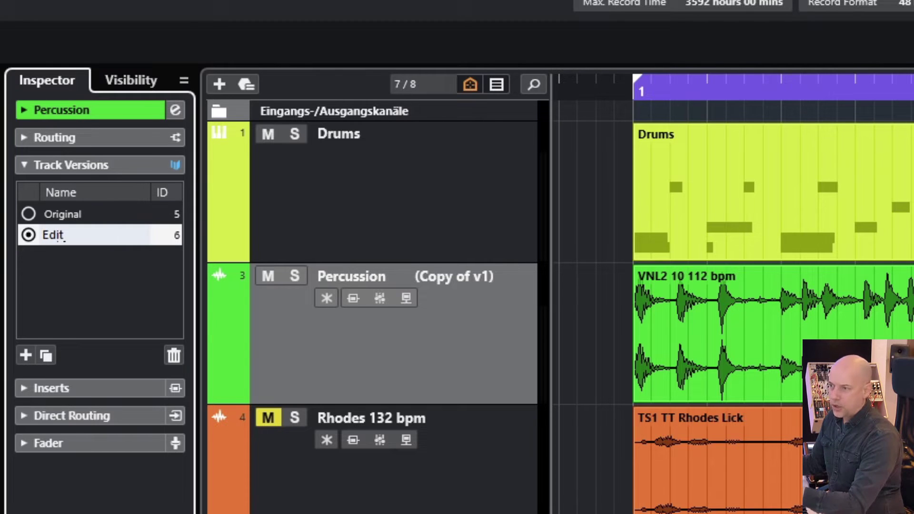
{"action": "key", "text": "Return"}
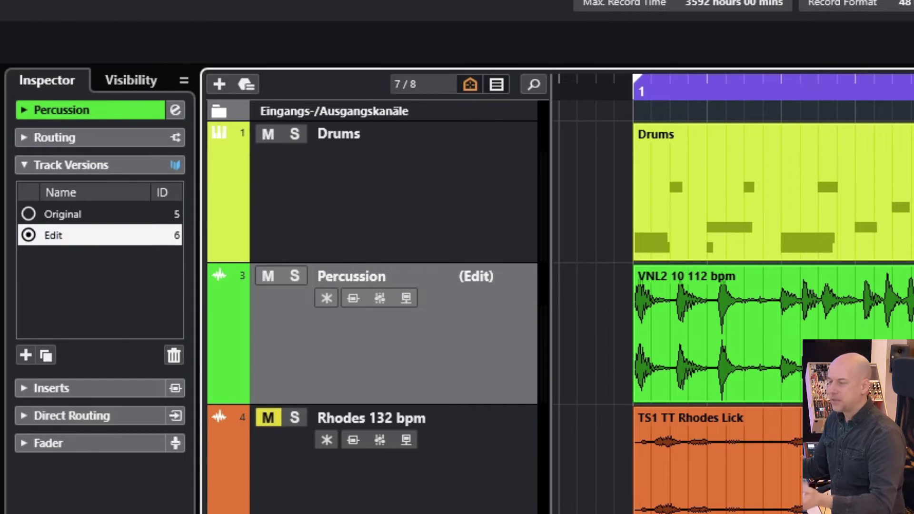
Shorten the VNL2 event in the Edit version and compare it against the Original version
{"action": "left_click", "coordinate": [434, 204]}
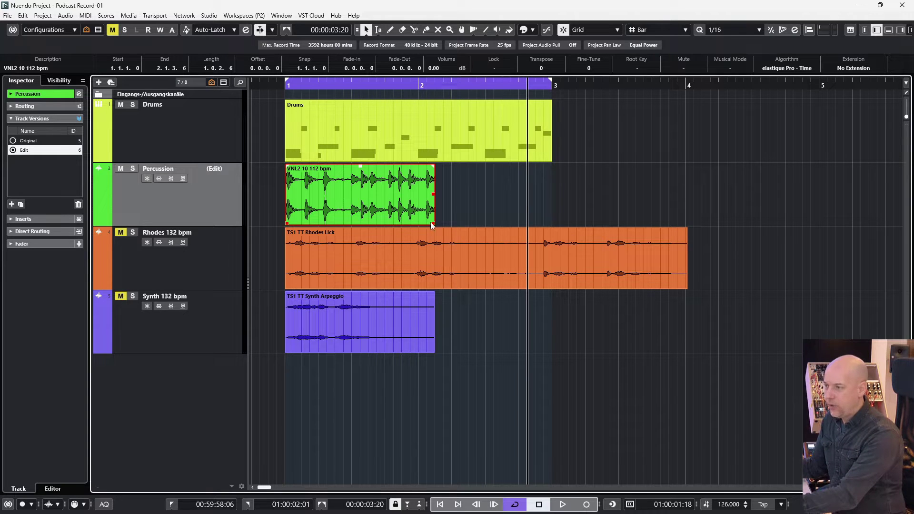
{"action": "left_click_drag", "start_coordinate": [431, 225], "coordinate": [379, 206]}
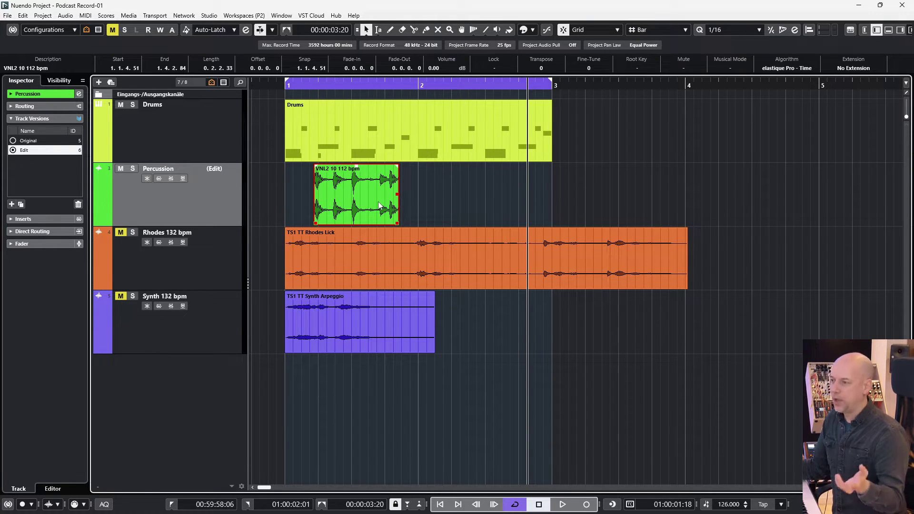
{"action": "left_click", "coordinate": [27, 142]}
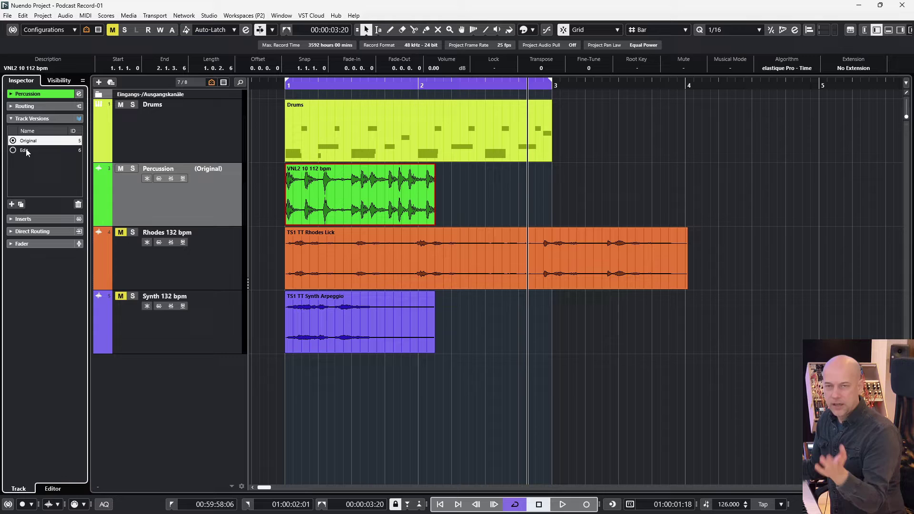
{"action": "left_click", "coordinate": [26, 150]}
{"action": "key", "text": "Up"}
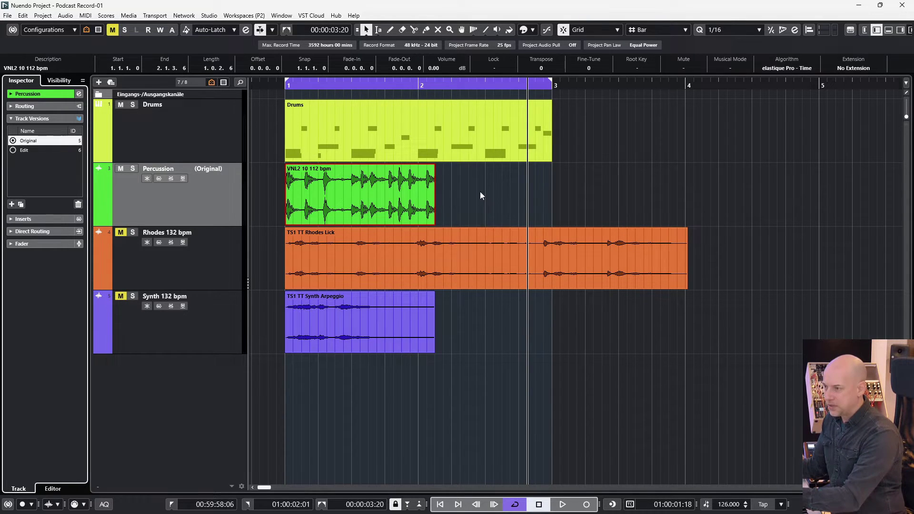
{"action": "key", "text": "Down"}
Undo the move and trim so the VNL2 10 112 bpm event is full length again
{"action": "key", "text": "ctrl+z"}
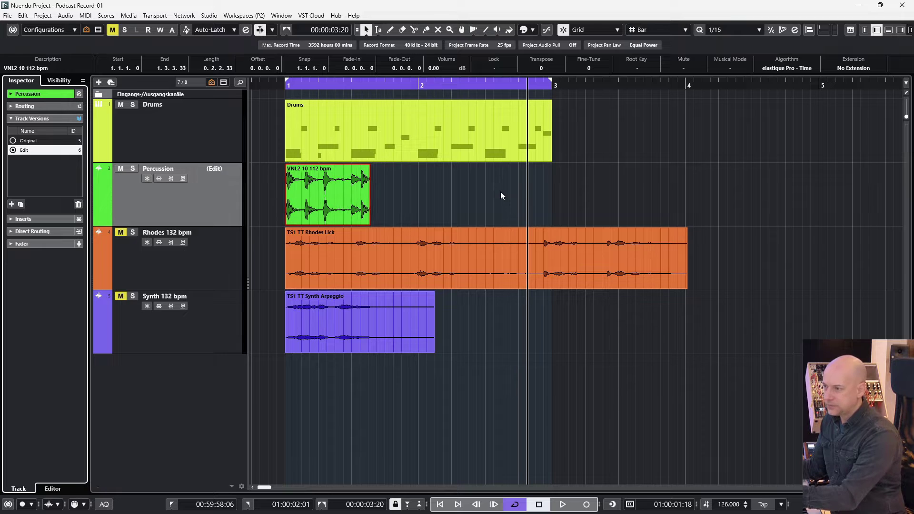
{"action": "key", "text": "ctrl+z"}
{"action": "left_click", "coordinate": [357, 193]}
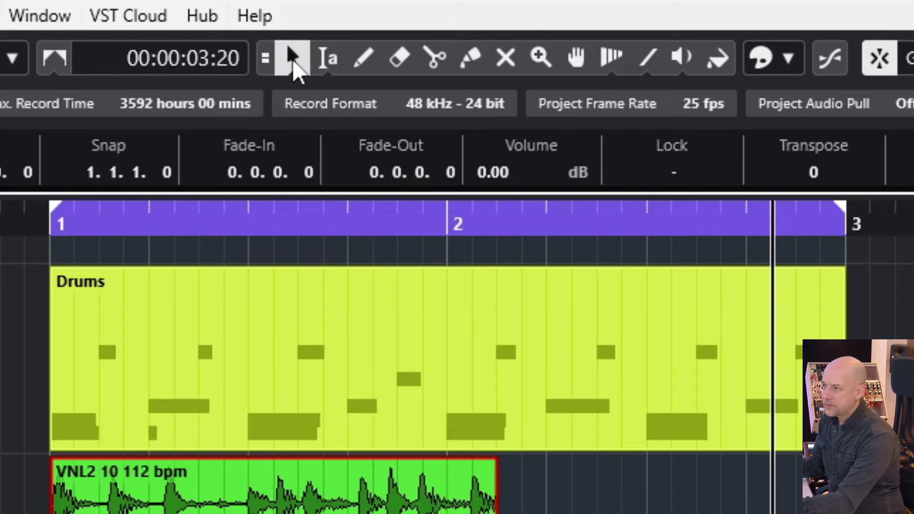
Switch the Object Selection tool's sizing mode to Sizing Applies Time Stretch
{"action": "left_click", "coordinate": [293, 59]}
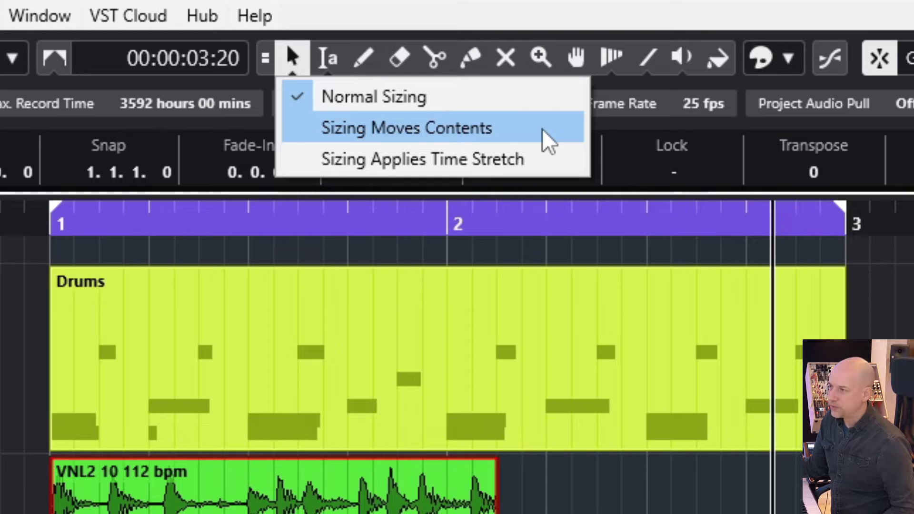
{"action": "left_click", "coordinate": [539, 160]}
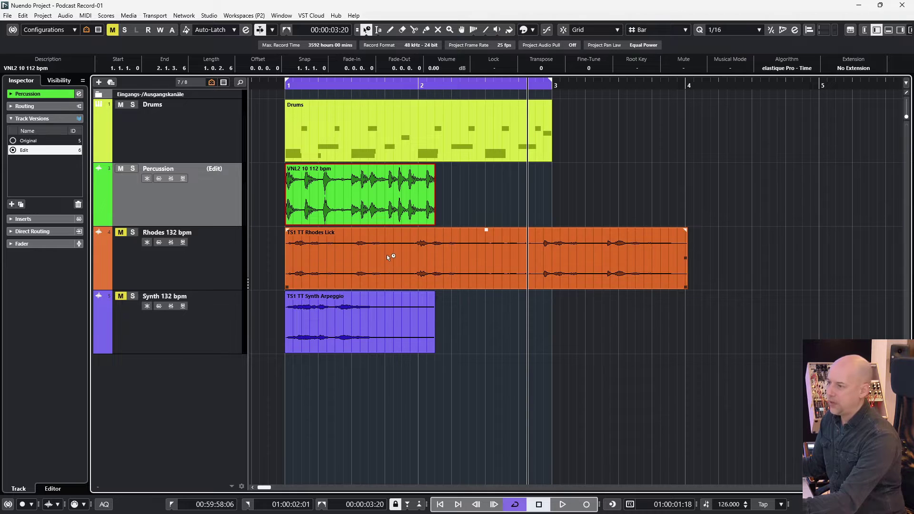
Time-stretch the VNL2 event longer and compare it with the Original version
{"action": "left_click_drag", "start_coordinate": [432, 224], "coordinate": [476, 223]}
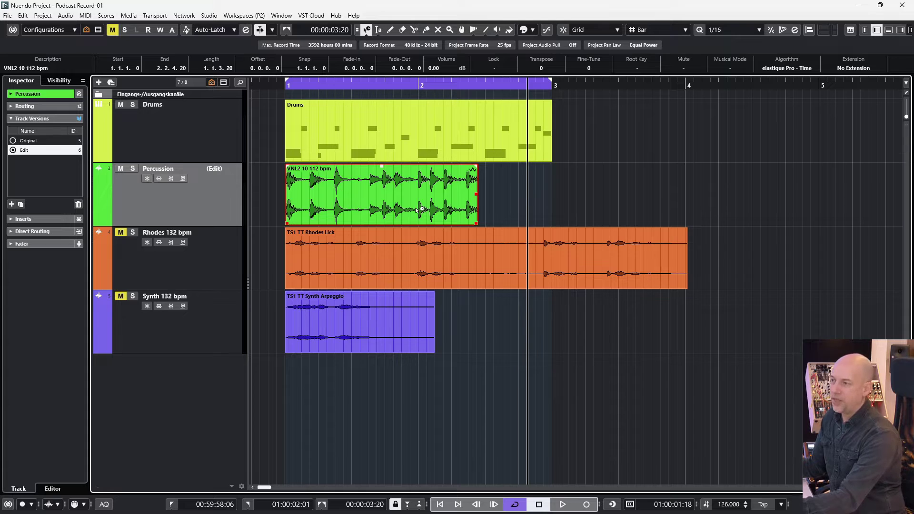
{"action": "left_click", "coordinate": [19, 141]}
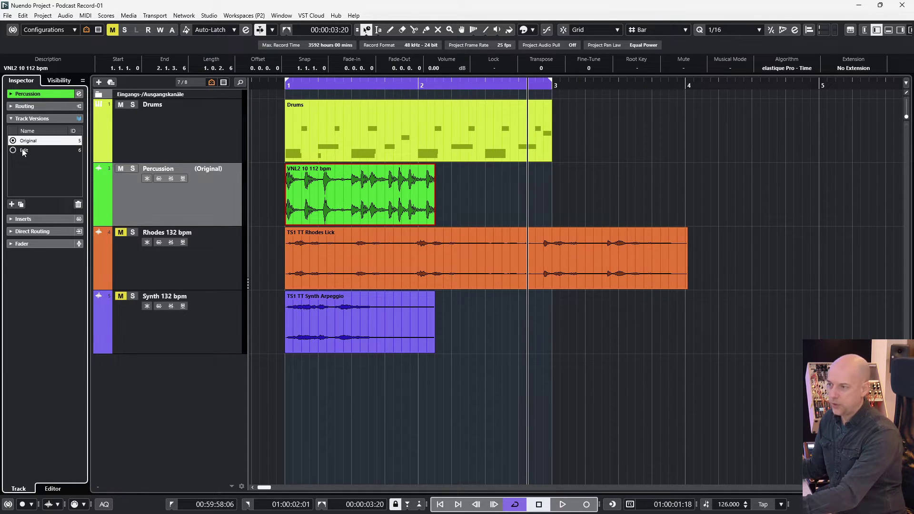
{"action": "left_click", "coordinate": [22, 151]}
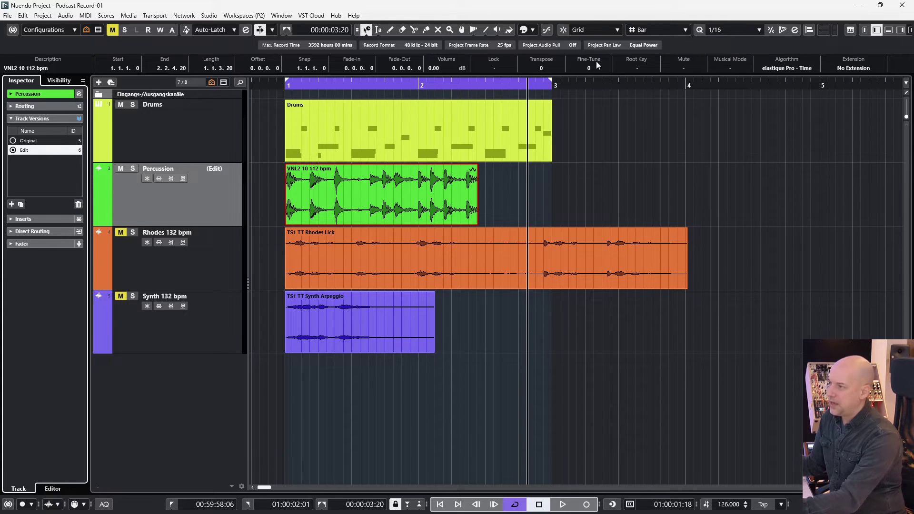
Turn on Snap, stretch the event to end exactly at bar 2, and play from the start
{"action": "left_click", "coordinate": [564, 32]}
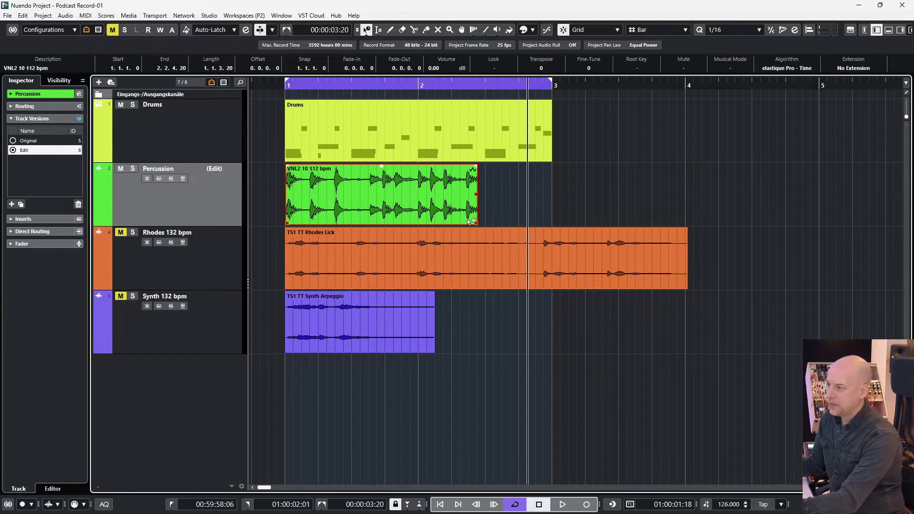
{"action": "left_click_drag", "start_coordinate": [475, 224], "coordinate": [457, 224]}
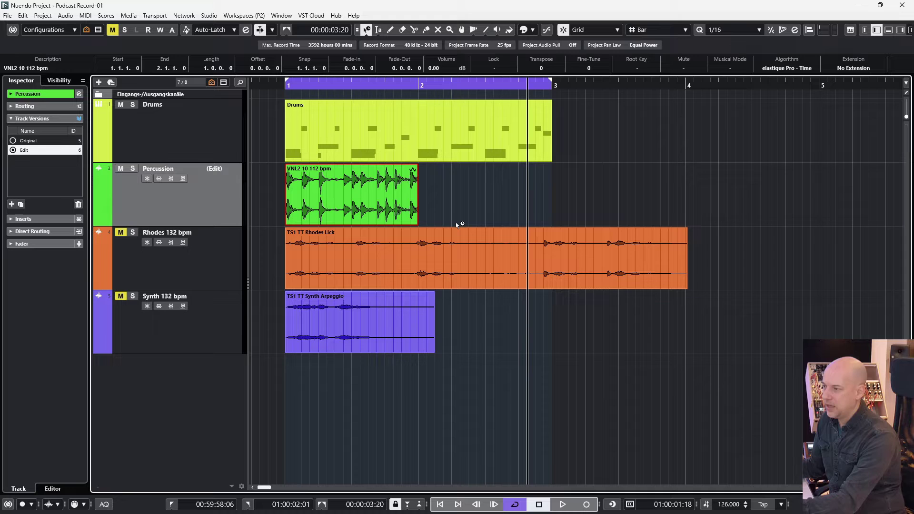
{"action": "key", "text": "Home"}
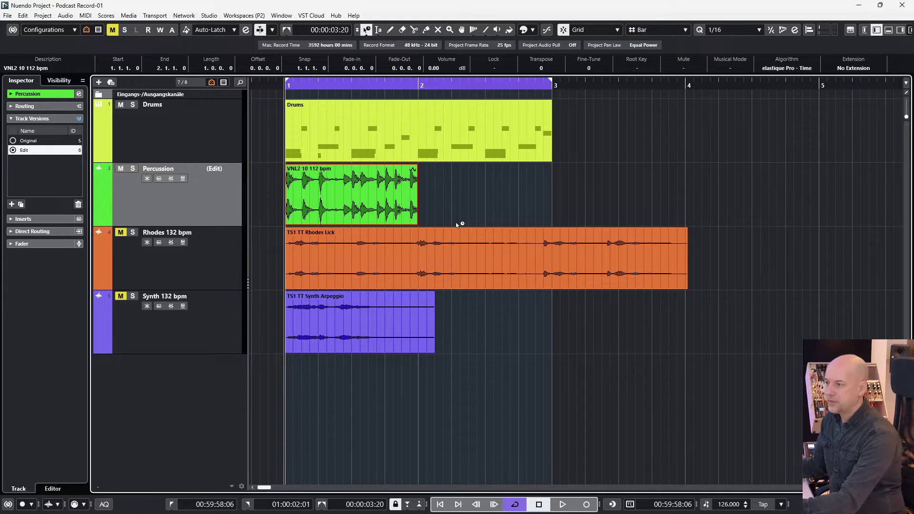
{"action": "key", "text": "space"}
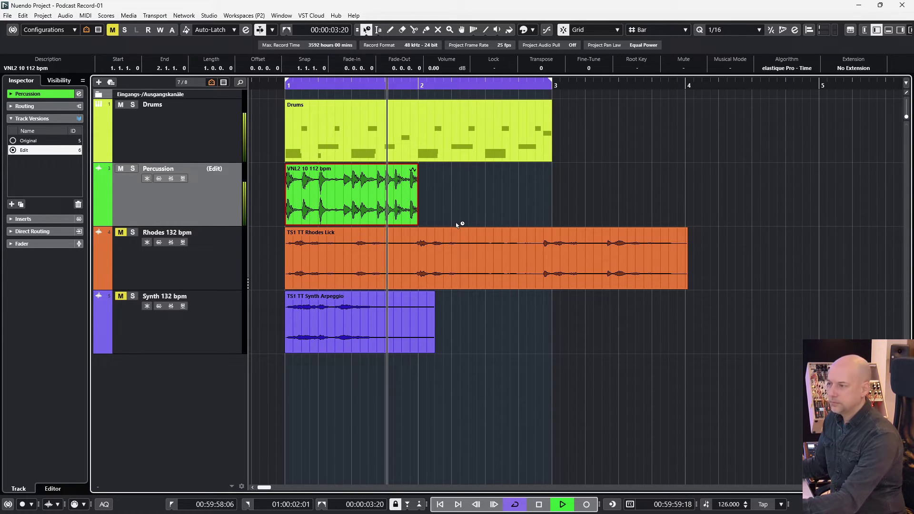
{"action": "key", "text": "space"}
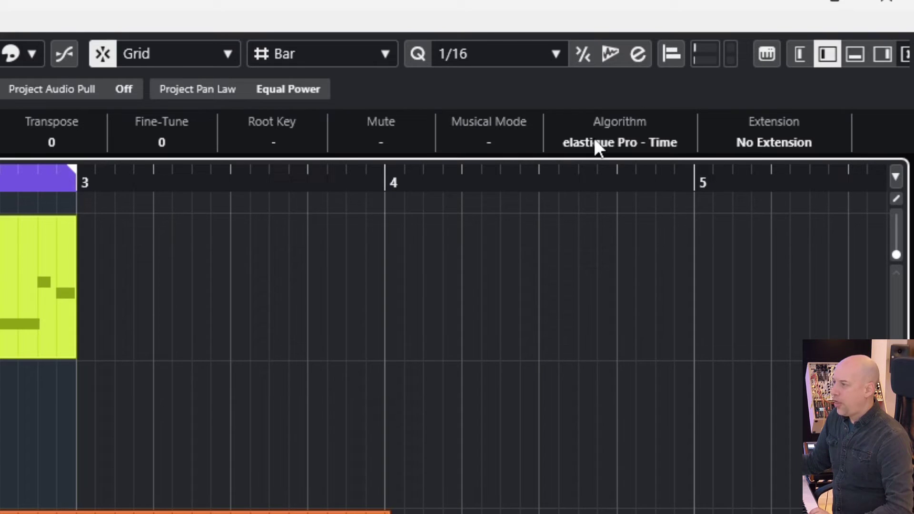
Set the event's stretch algorithm to elastique Pro - Tape and play it back
{"action": "left_click", "coordinate": [776, 69]}
{"action": "mouse_move", "coordinate": [593, 162]}
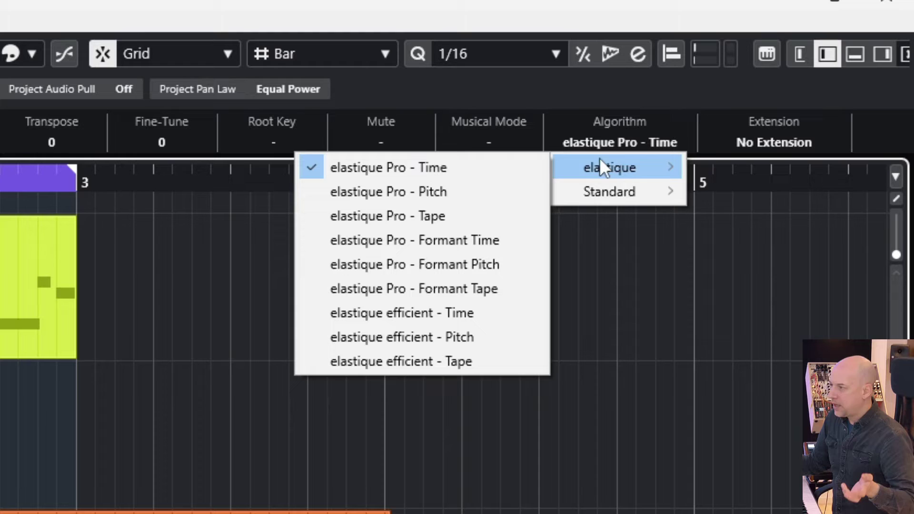
{"action": "left_click", "coordinate": [754, 426]}
{"action": "left_click", "coordinate": [632, 145]}
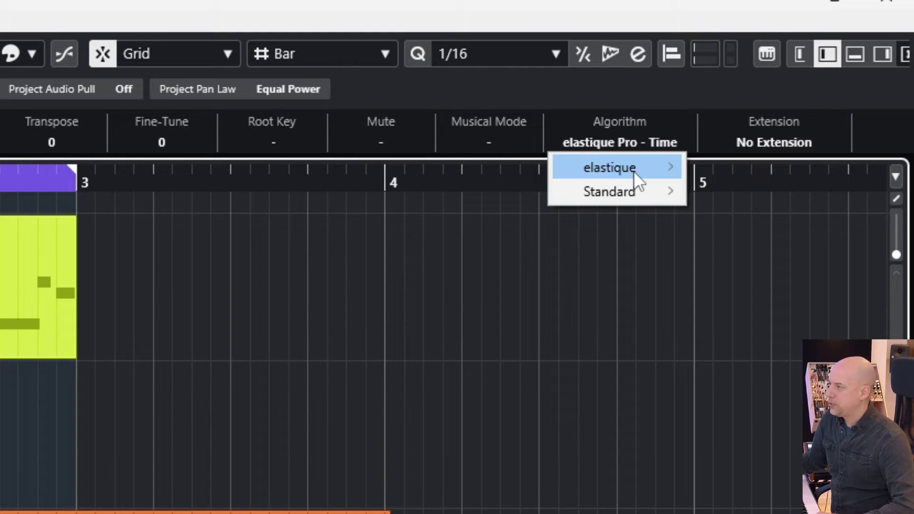
{"action": "left_click", "coordinate": [428, 214]}
{"action": "key", "text": "space"}
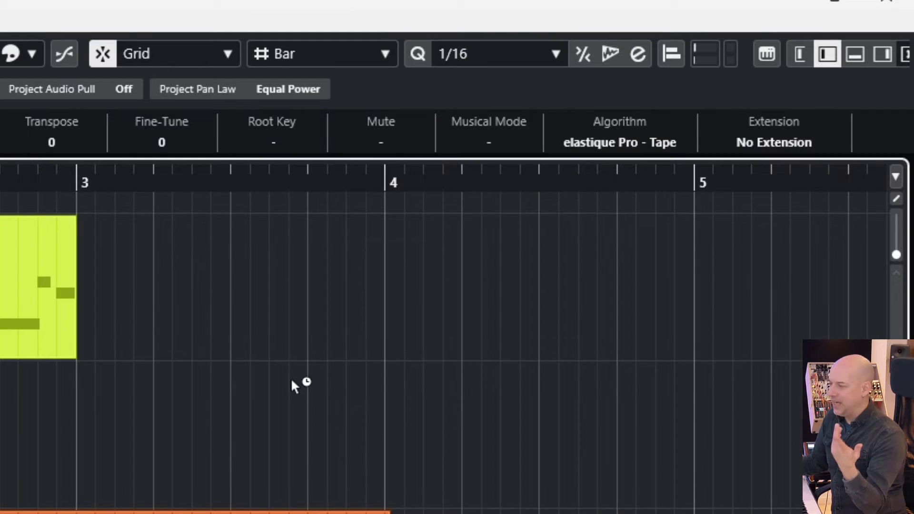
Compare with elastique Pro - Time, settle on elastique Pro - Tape, and loop-play bars 1 to 3
{"action": "left_click", "coordinate": [590, 145]}
{"action": "mouse_move", "coordinate": [576, 167]}
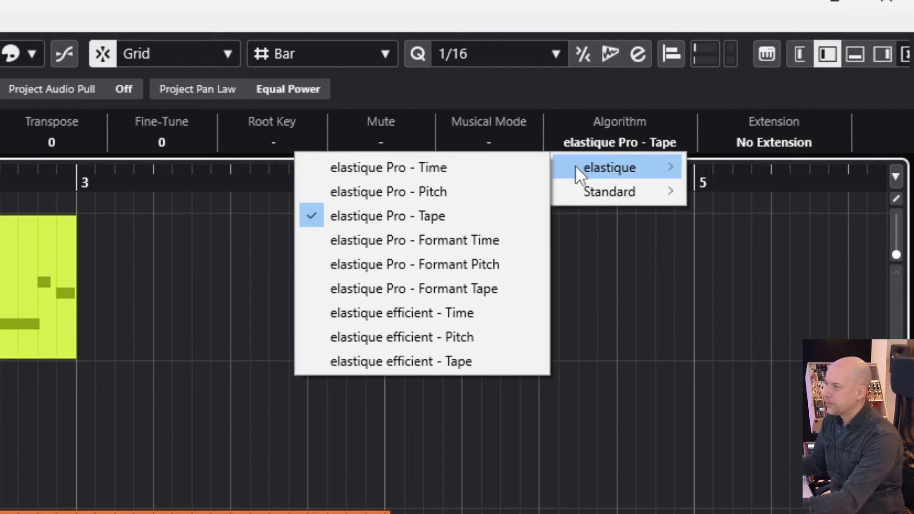
{"action": "left_click", "coordinate": [525, 178]}
{"action": "left_click", "coordinate": [596, 142]}
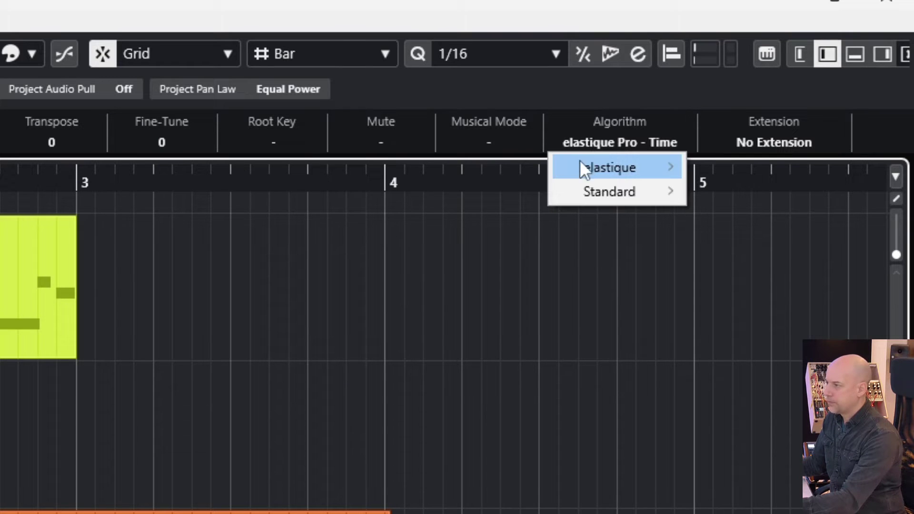
{"action": "mouse_move", "coordinate": [580, 176]}
{"action": "left_click", "coordinate": [471, 212]}
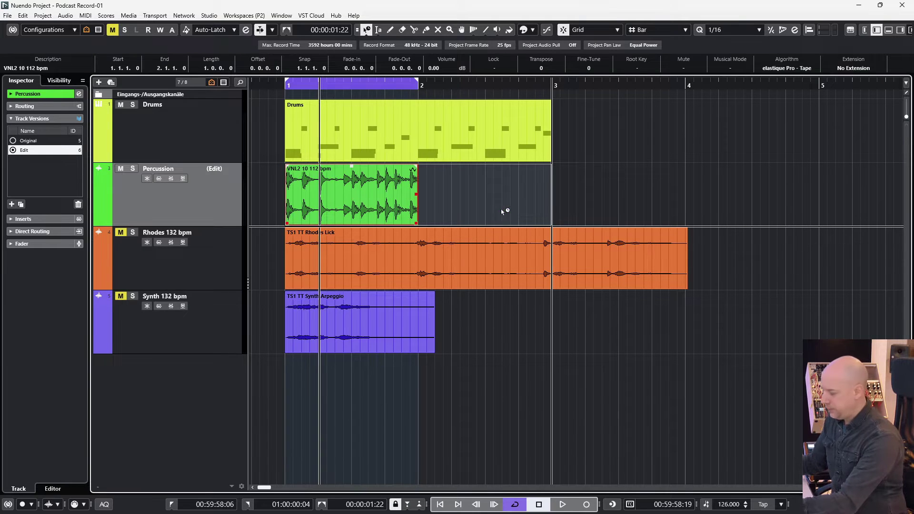
{"action": "key", "text": "space"}
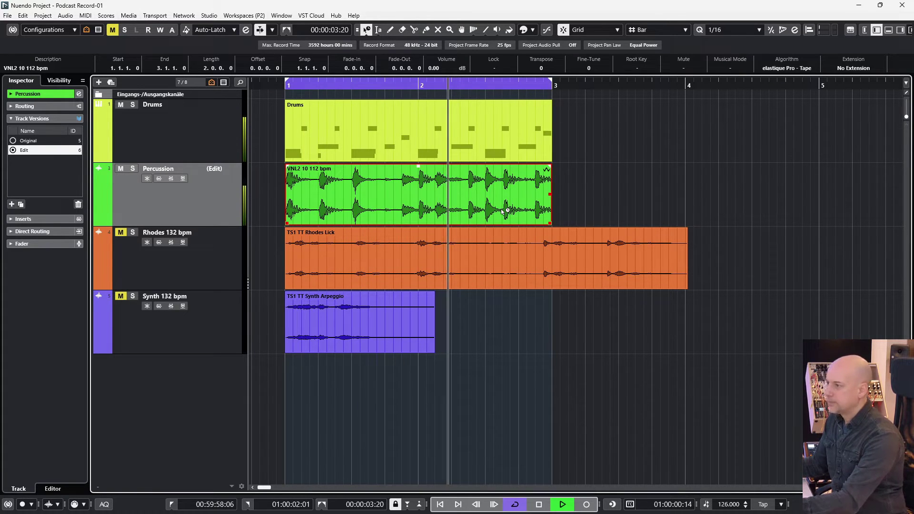
Stop playback and park the project cursor at bar 2
{"action": "key", "text": "space"}
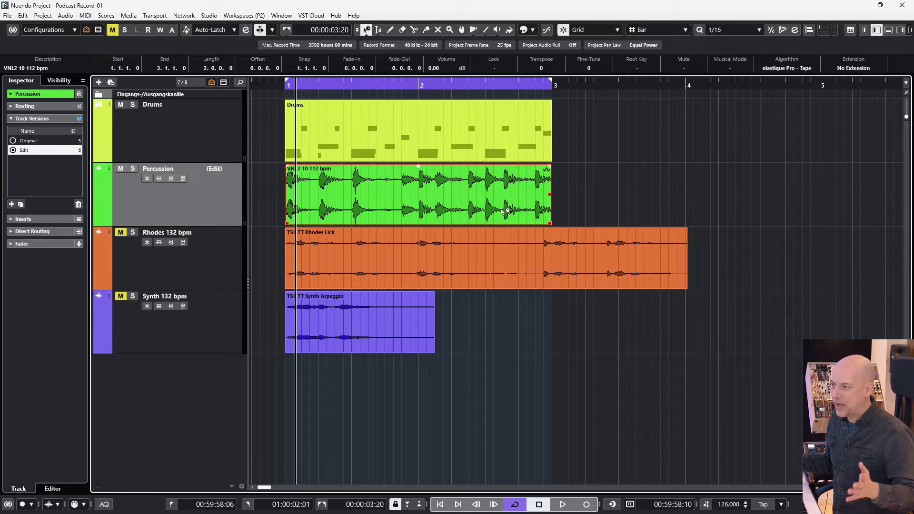
{"action": "left_click", "coordinate": [398, 184]}
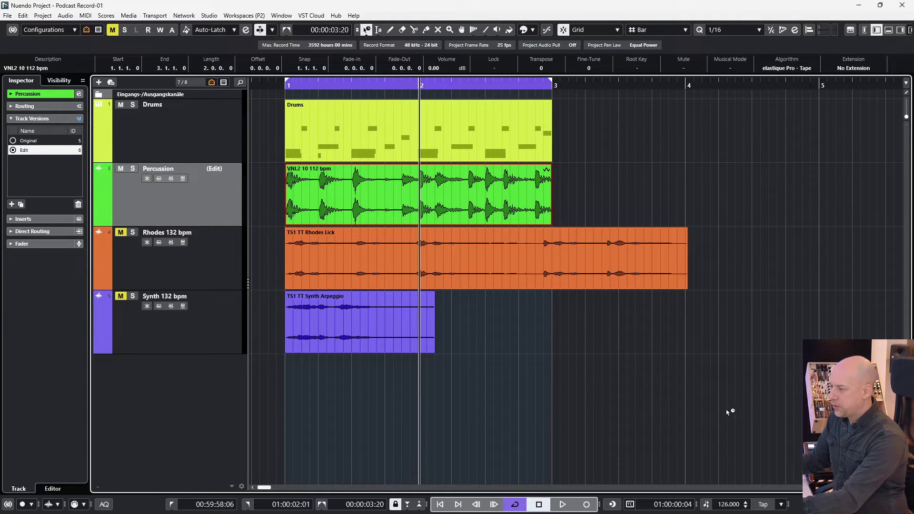
Set the project tempo to 130 BPM
{"action": "left_click", "coordinate": [726, 504]}
{"action": "type", "text": "130"}
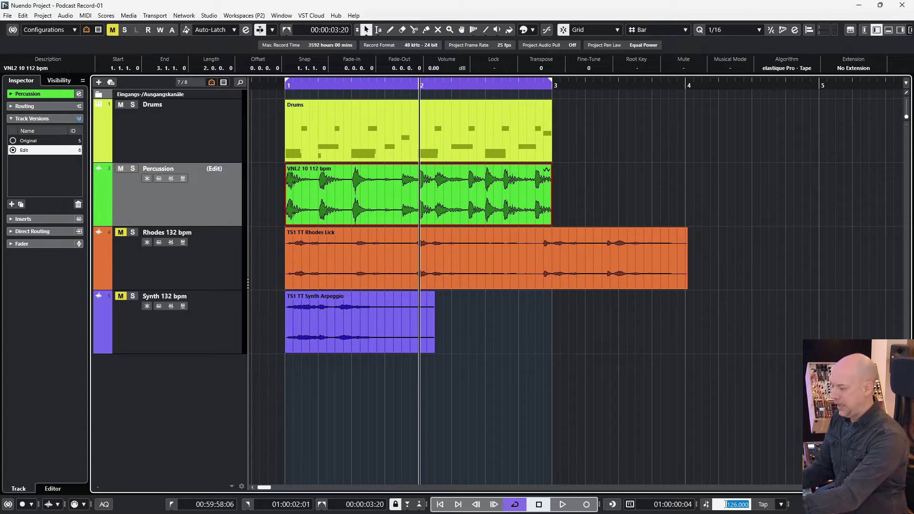
{"action": "key", "text": "Return"}
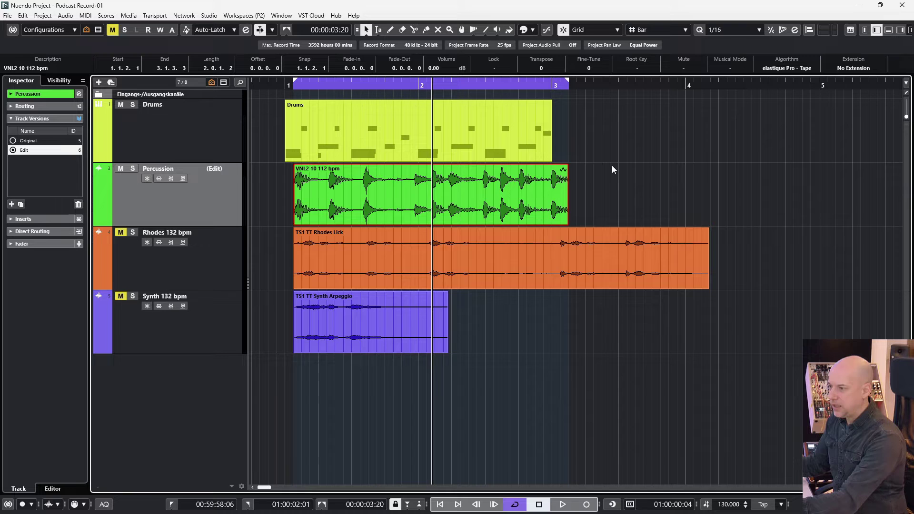
Hide the Rhodes 132 bpm and Synth 132 bpm tracks in the Visibility list
{"action": "left_click", "coordinate": [184, 258]}
{"action": "left_click", "coordinate": [187, 319], "text": "shift"}
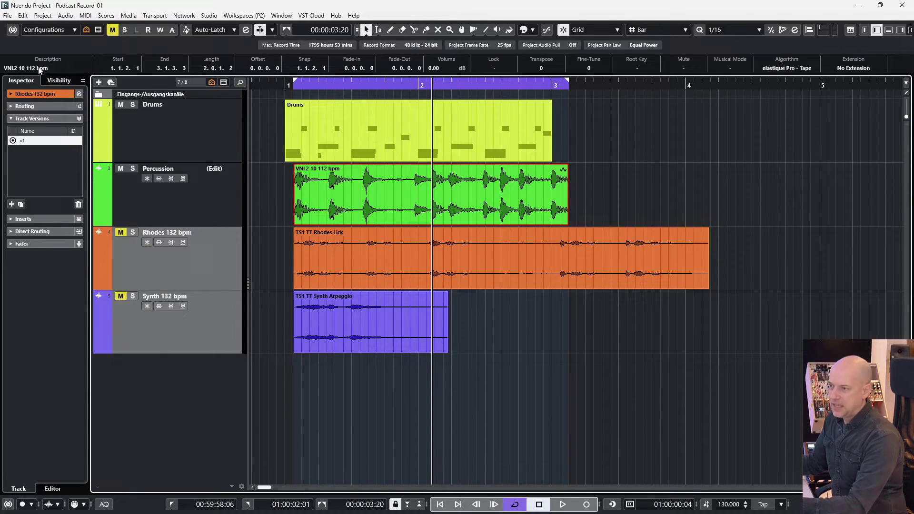
{"action": "left_click", "coordinate": [57, 82]}
{"action": "left_click", "coordinate": [13, 144]}
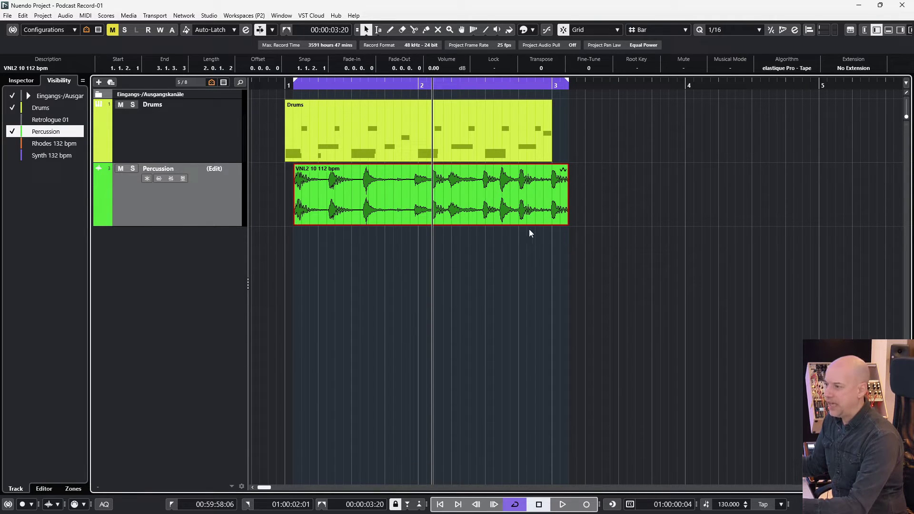
Move the percussion event back to bar 1 and play it against the looped Drums event
{"action": "left_click", "coordinate": [516, 241]}
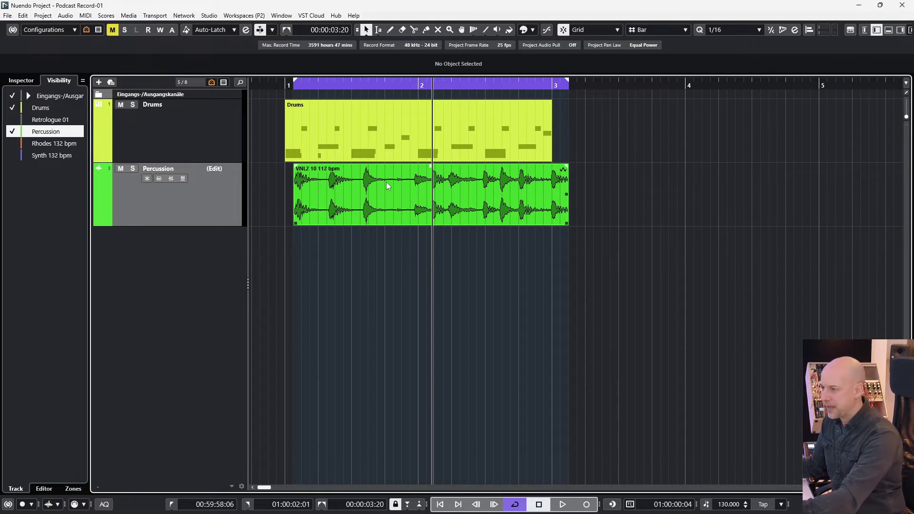
{"action": "left_click_drag", "start_coordinate": [385, 182], "coordinate": [379, 183]}
{"action": "left_click", "coordinate": [385, 135]}
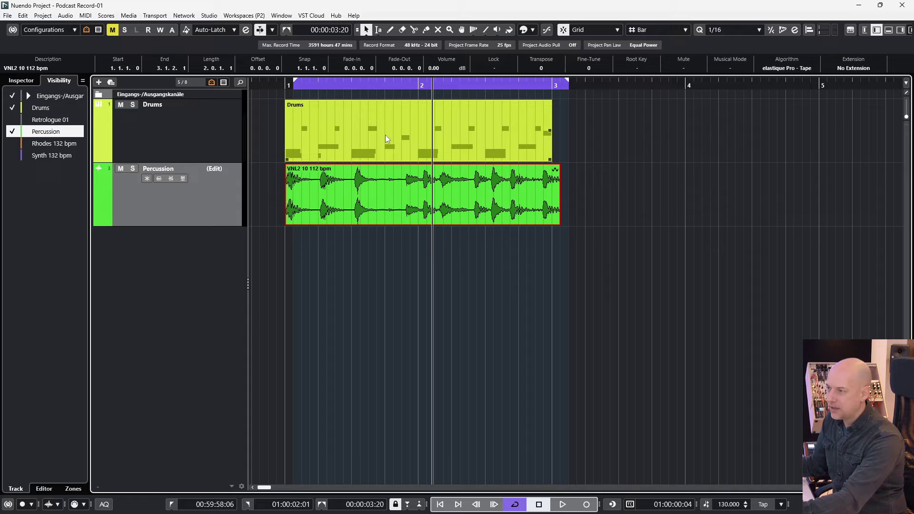
{"action": "key", "text": "p"}
{"action": "key", "text": "1"}
{"action": "key", "text": "space"}
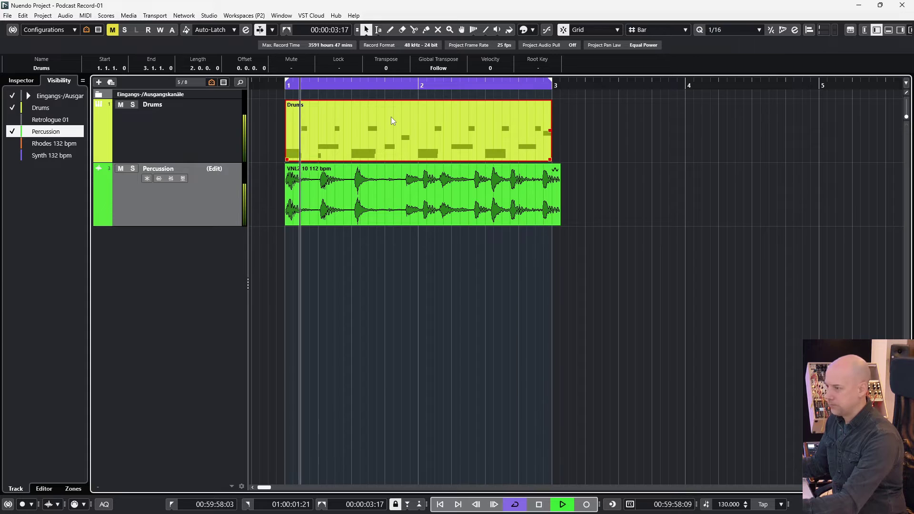
{"action": "key", "text": "space"}
Nudge the percussion event one grid step later, then undo the tempo back to 126
{"action": "left_click", "coordinate": [547, 193]}
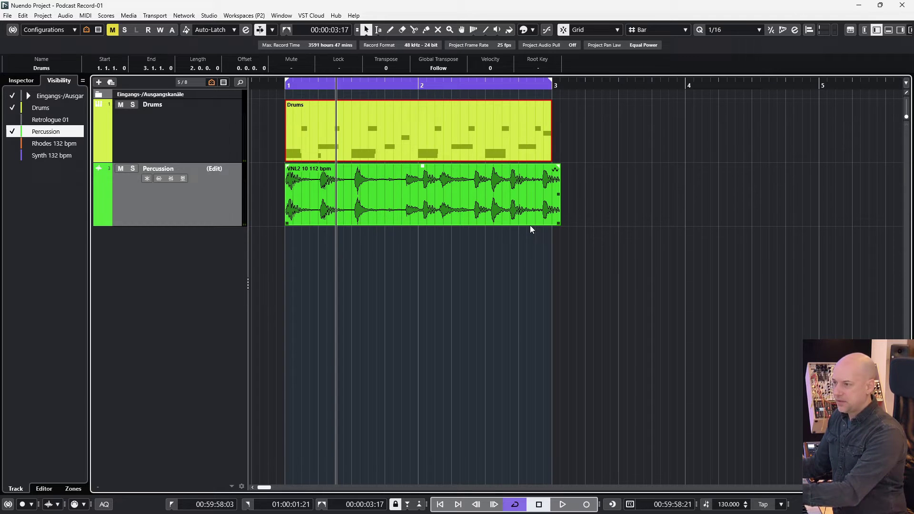
{"action": "key", "text": "ctrl+Right"}
{"action": "key", "text": "ctrl+z"}
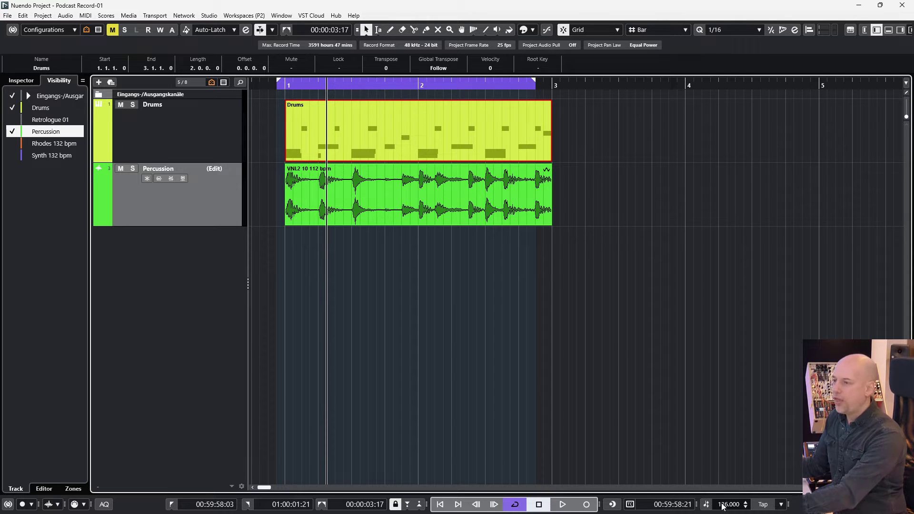
{"action": "left_click", "coordinate": [23, 80]}
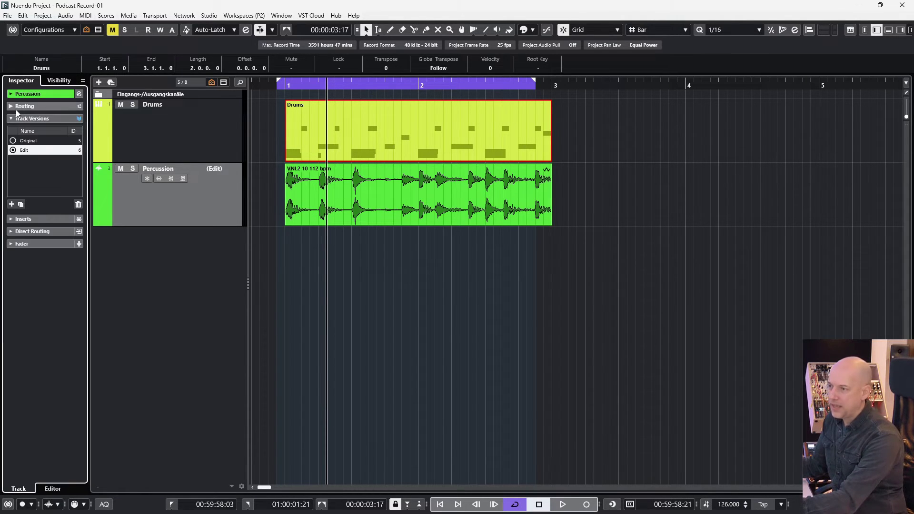
Expand Percussion's track settings, toggle its time base between musical and linear, ending linear
{"action": "left_click", "coordinate": [36, 94]}
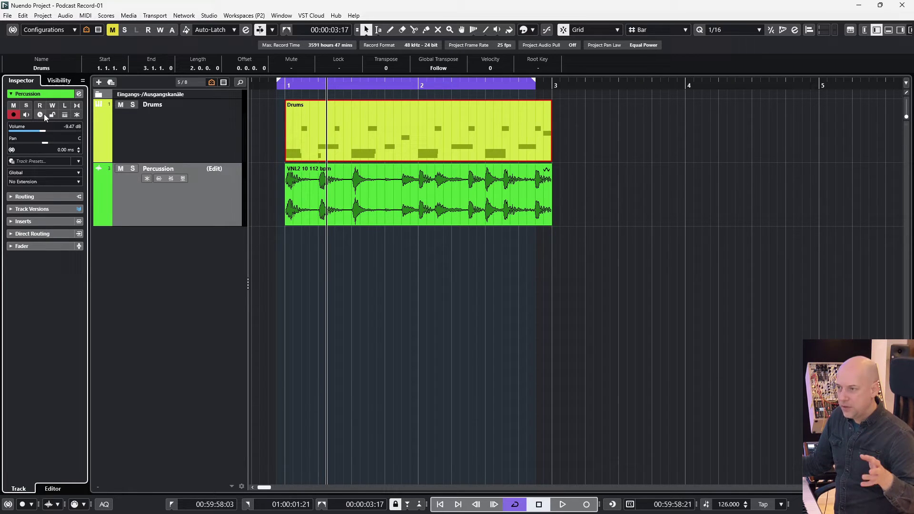
{"action": "left_click", "coordinate": [41, 115]}
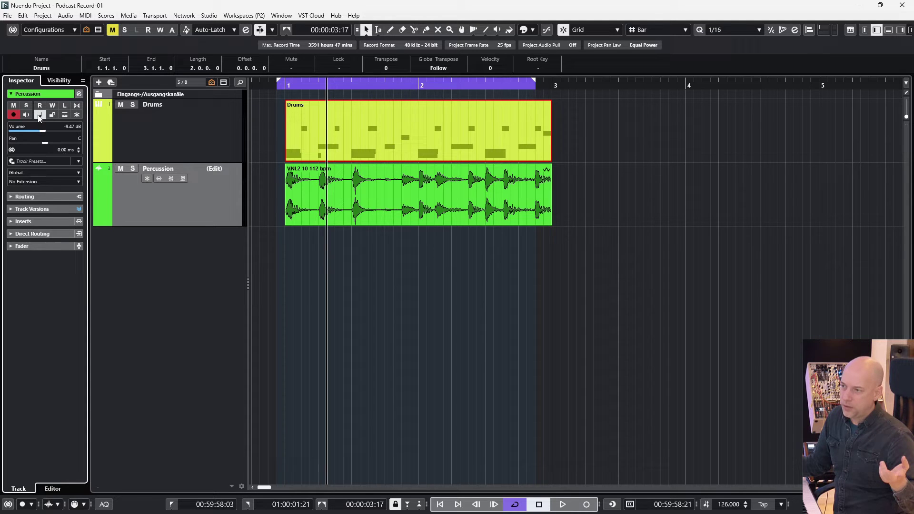
{"action": "left_click", "coordinate": [40, 117]}
{"action": "left_click", "coordinate": [40, 116]}
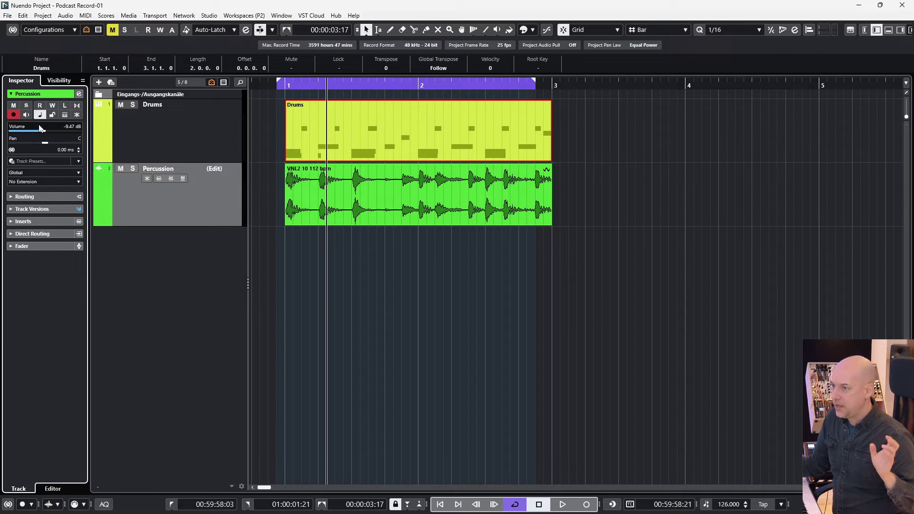
{"action": "left_click", "coordinate": [152, 123]}
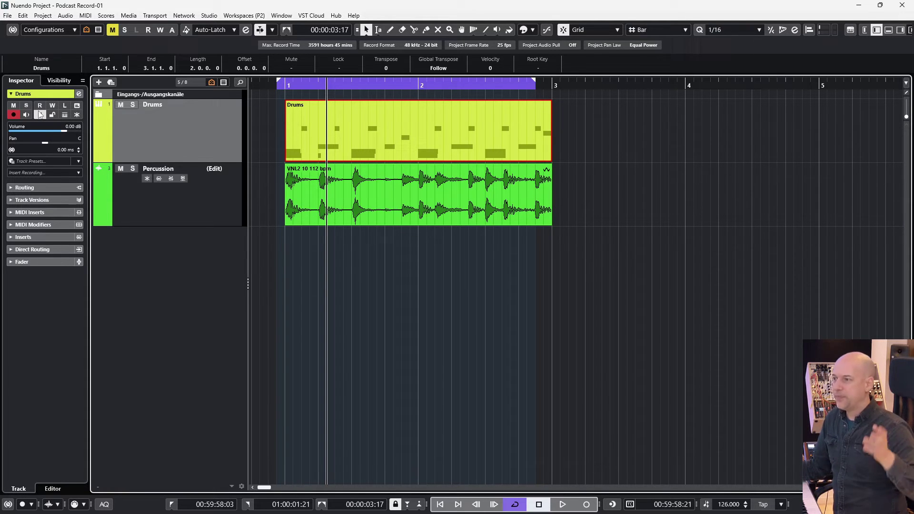
{"action": "left_click", "coordinate": [193, 199]}
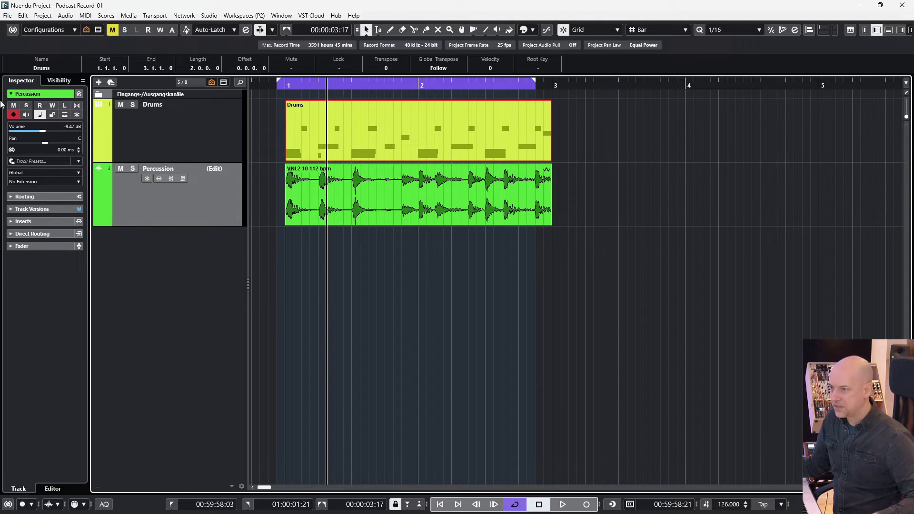
{"action": "left_click", "coordinate": [40, 116]}
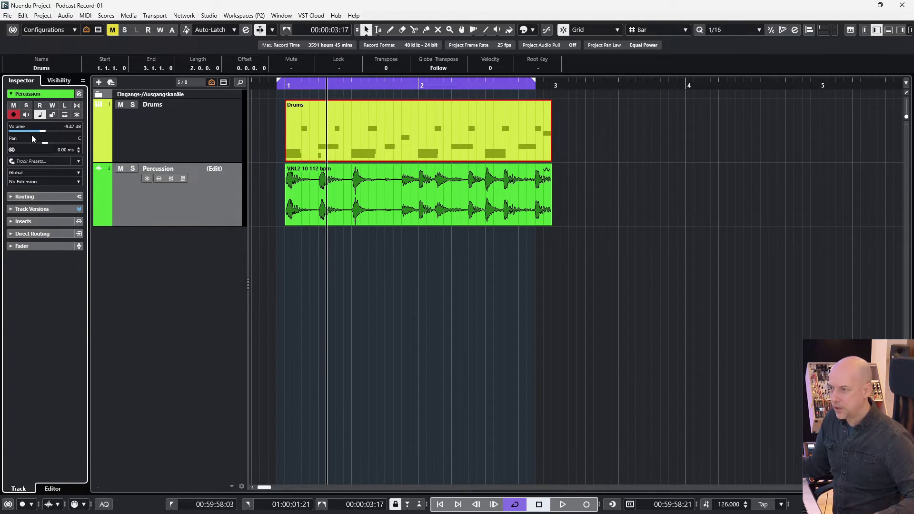
{"action": "left_click", "coordinate": [319, 206]}
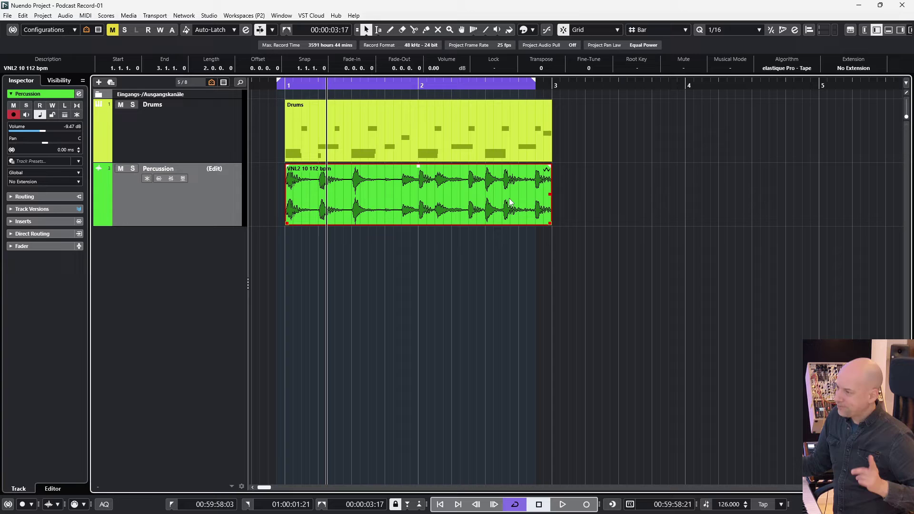
Loop the percussion event and play it at a project tempo of 130 BPM
{"action": "key", "text": "p"}
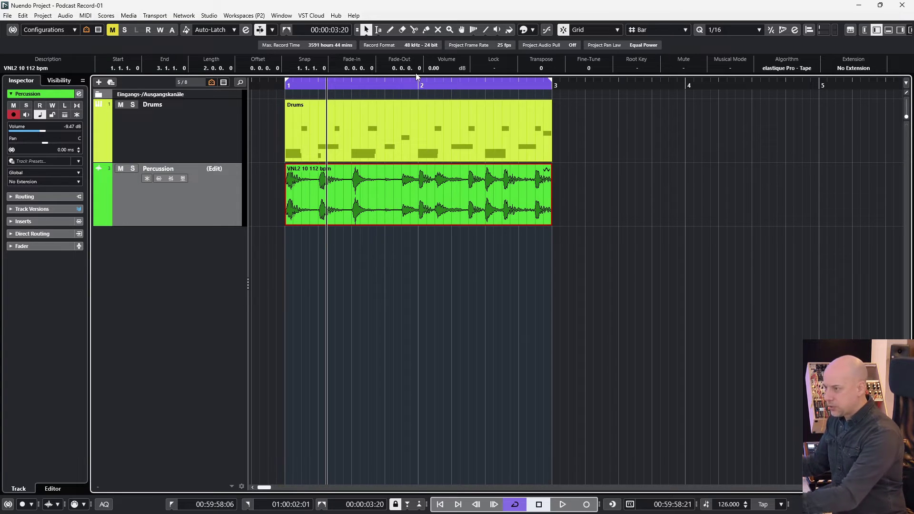
{"action": "left_click", "coordinate": [726, 505]}
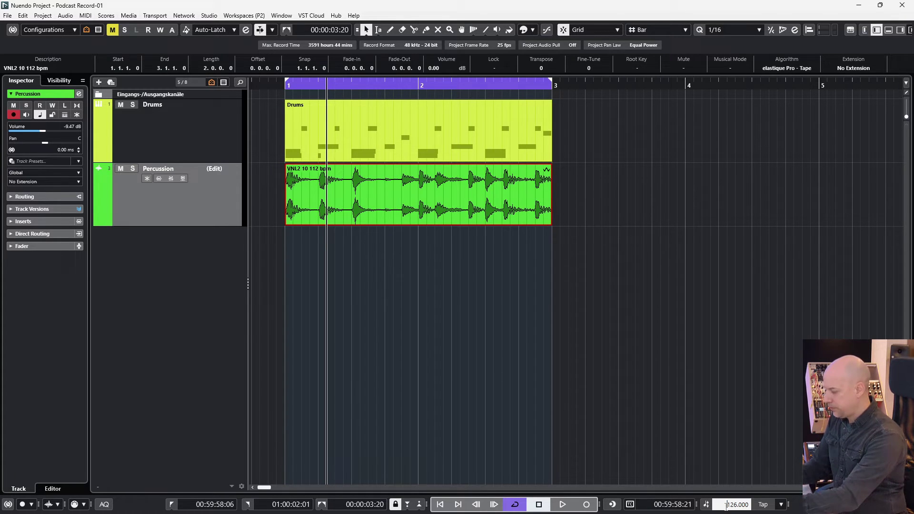
{"action": "type", "text": "130"}
{"action": "key", "text": "Return"}
{"action": "key", "text": "space"}
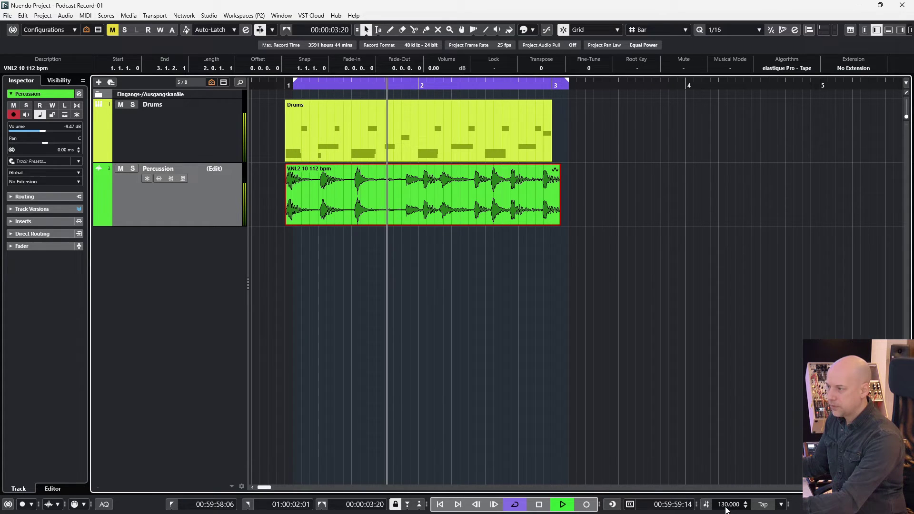
{"action": "key", "text": "space"}
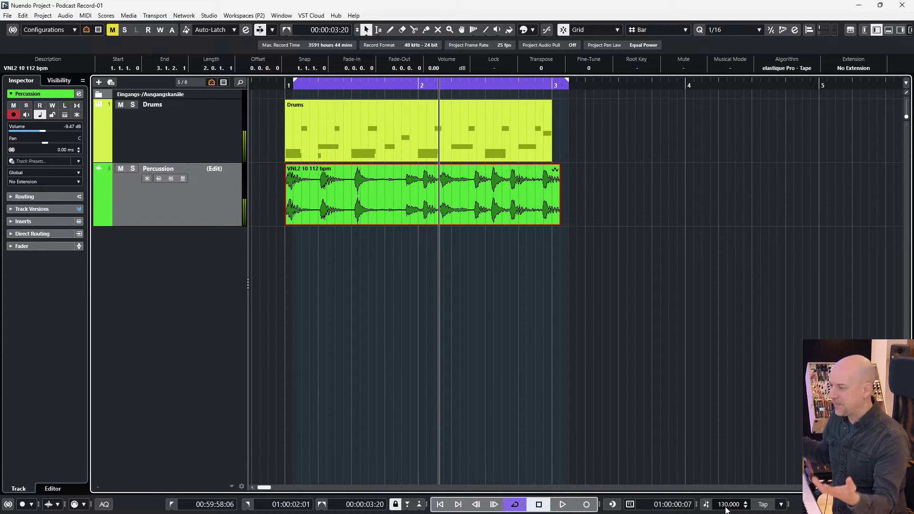
Reselect the percussion event and return the project tempo to 126 BPM
{"action": "key", "text": "p"}
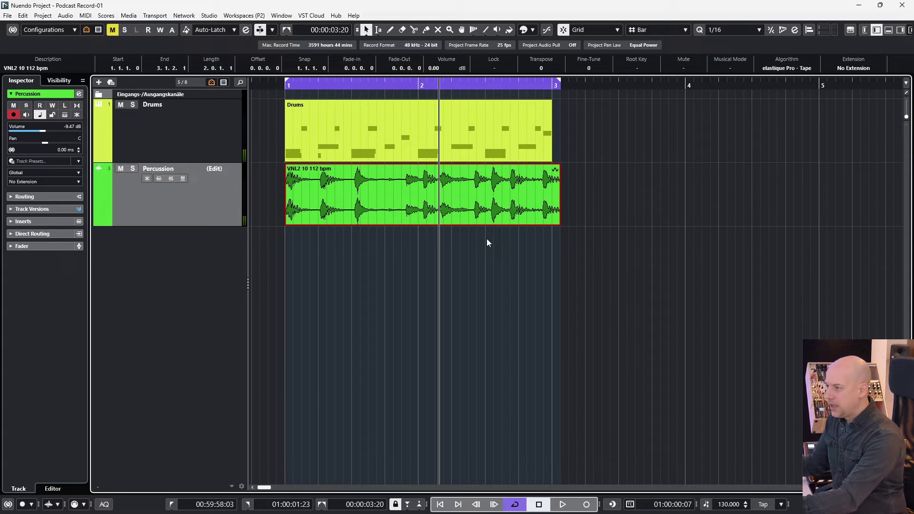
{"action": "left_click", "coordinate": [367, 249]}
{"action": "left_click", "coordinate": [367, 190]}
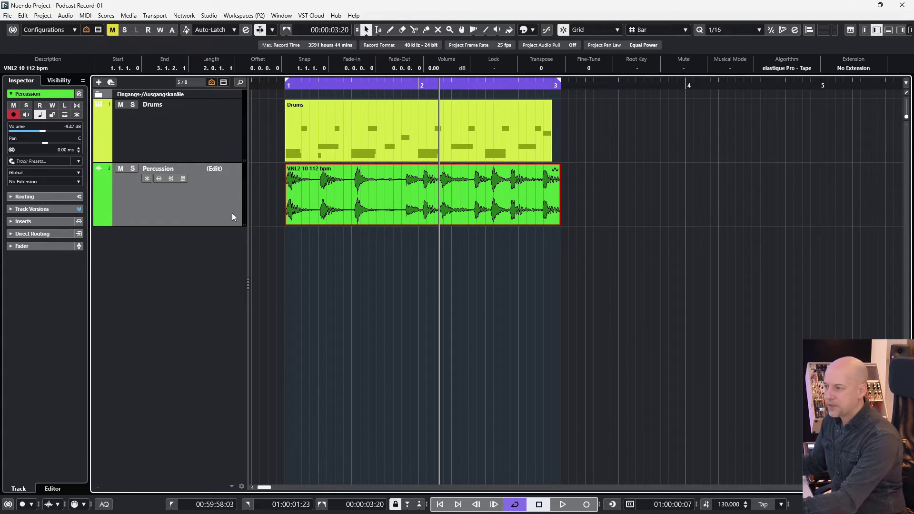
{"action": "double_click", "coordinate": [730, 504]}
{"action": "type", "text": "120"}
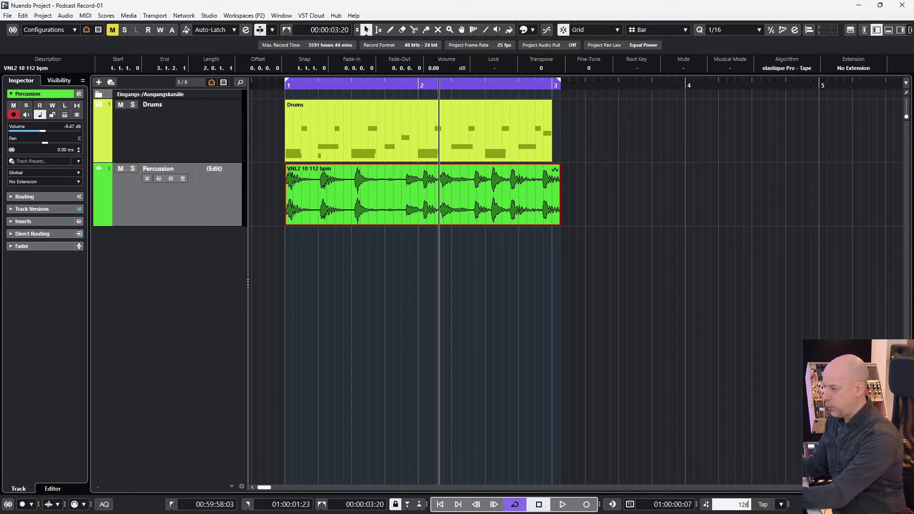
{"action": "key", "text": "Return"}
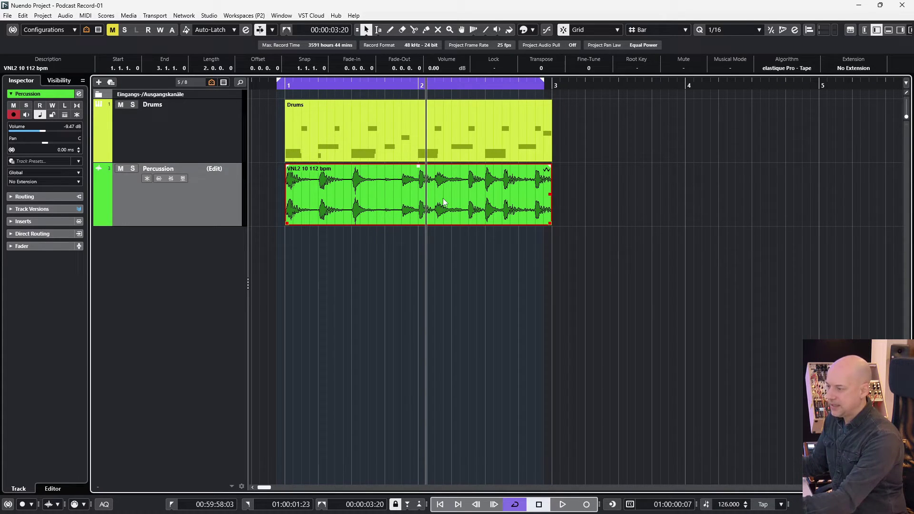
Apply elastique Pro - Time to the percussion event as a new Percussion-02 version
{"action": "key", "text": "p"}
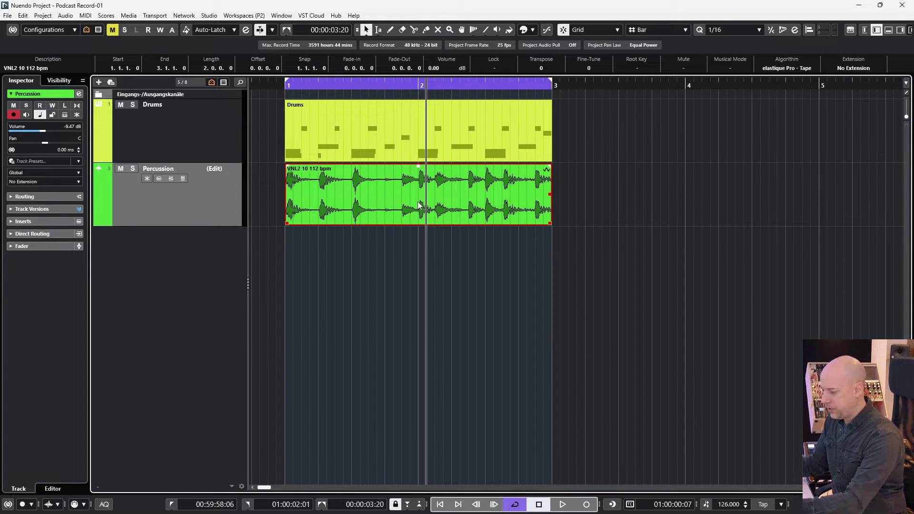
{"action": "key", "text": "ctrl+b"}
{"action": "key", "text": "Return"}
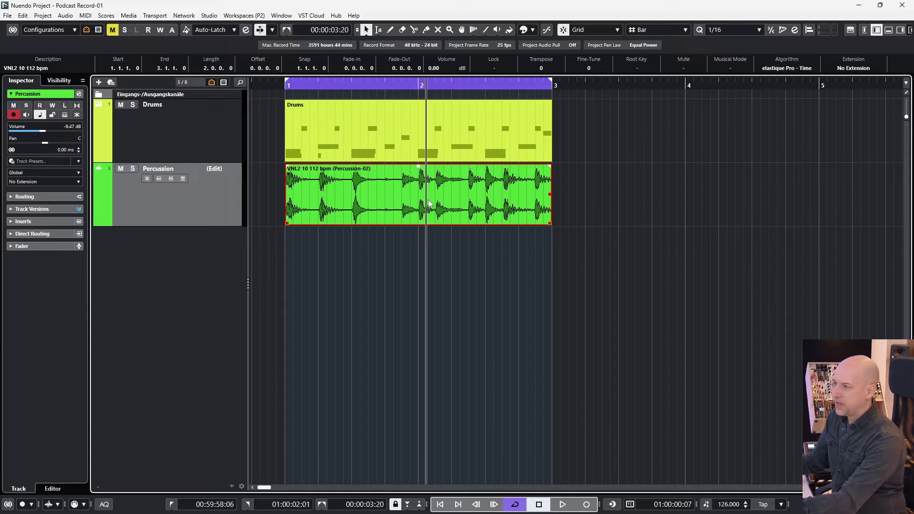
Enable Musical Mode for the percussion loop in the Sample Editor, then close it and deselect
{"action": "double_click", "coordinate": [428, 204]}
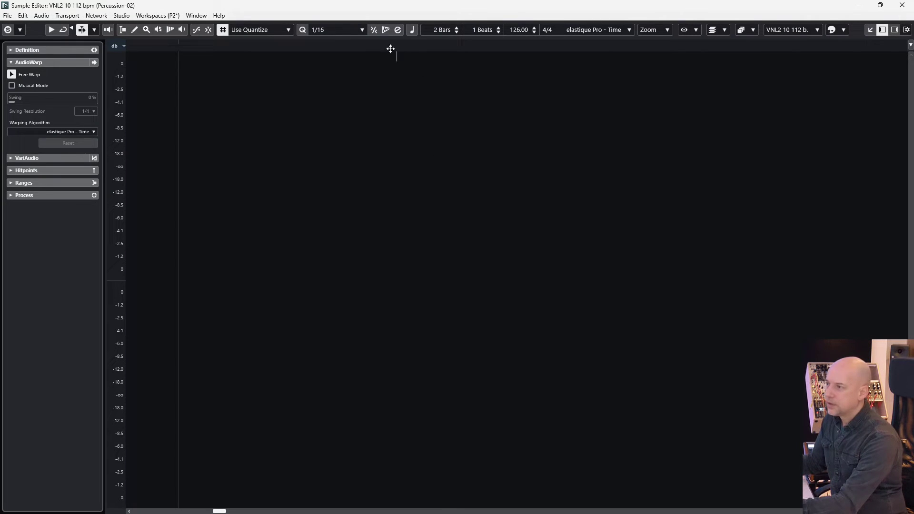
{"action": "left_click", "coordinate": [411, 30]}
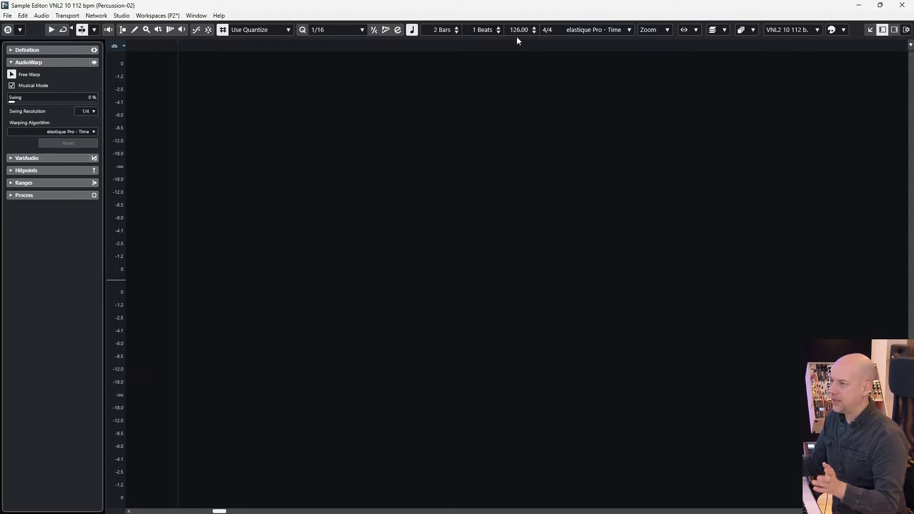
{"action": "left_click", "coordinate": [901, 7]}
{"action": "left_click", "coordinate": [636, 274]}
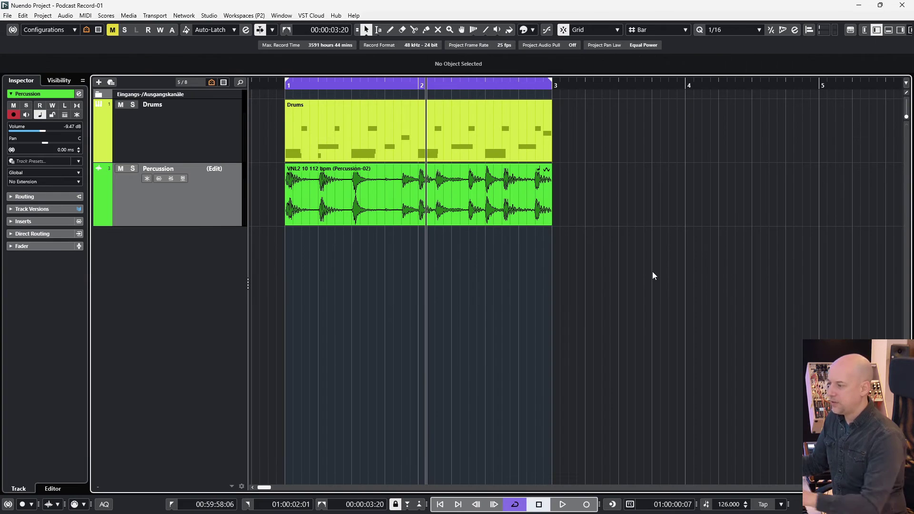
Set the tempo to 140 BPM and play the loops from bar 1
{"action": "left_click", "coordinate": [722, 504]}
{"action": "type", "text": "14"}
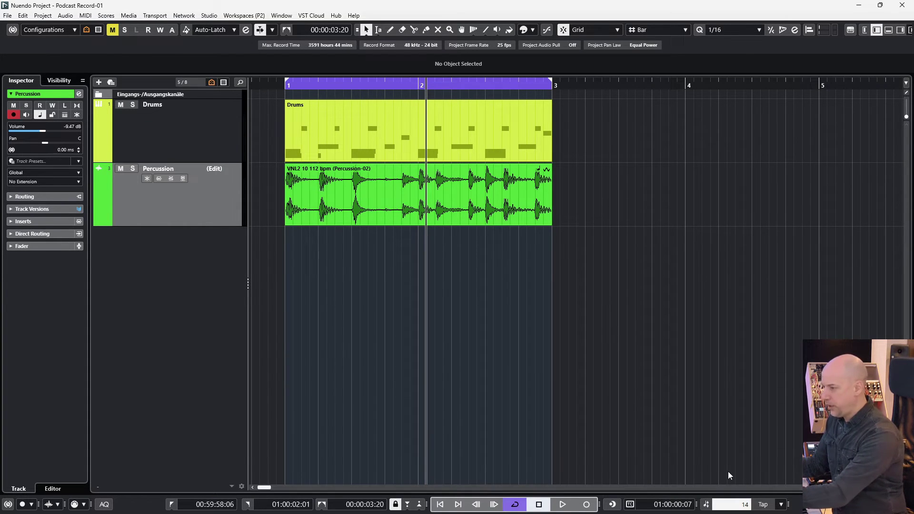
{"action": "type", "text": "0"}
{"action": "key", "text": "Return"}
{"action": "left_click", "coordinate": [368, 113]}
{"action": "key", "text": "space"}
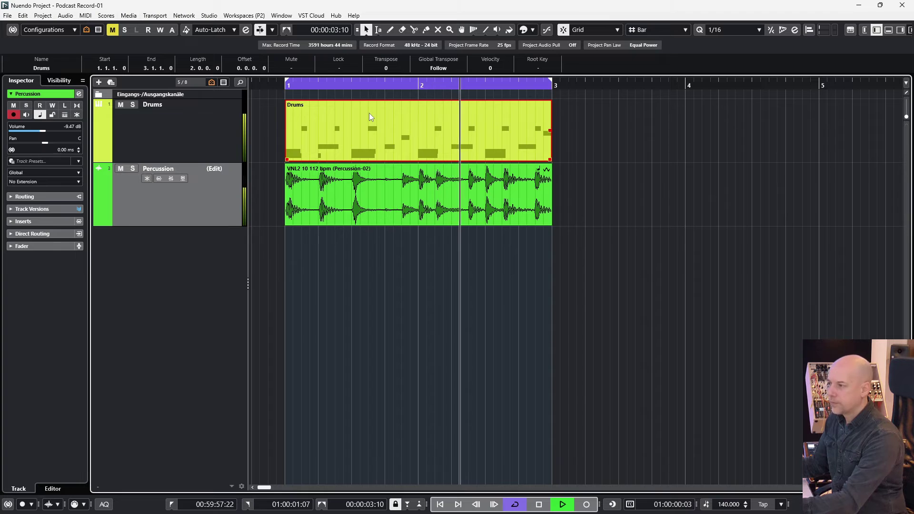
{"action": "key", "text": "space"}
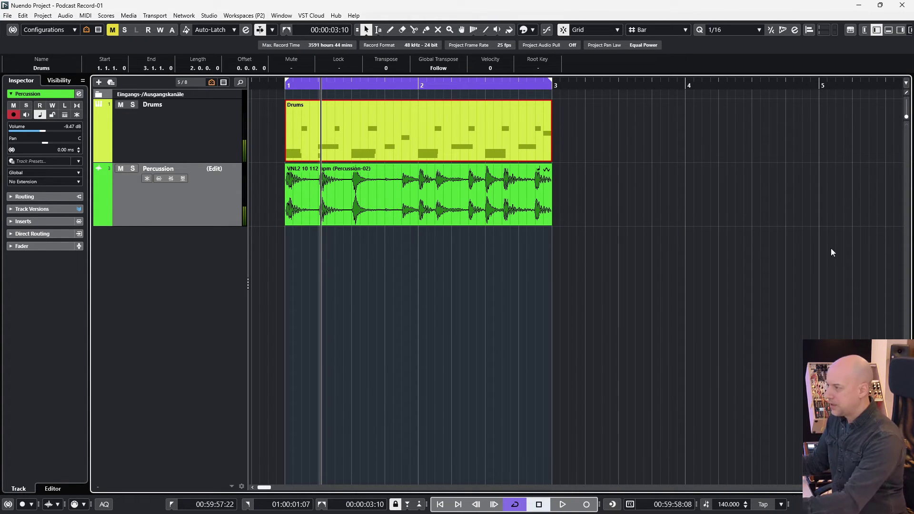
Change the tempo to 160 BPM and play the loops again
{"action": "double_click", "coordinate": [729, 504]}
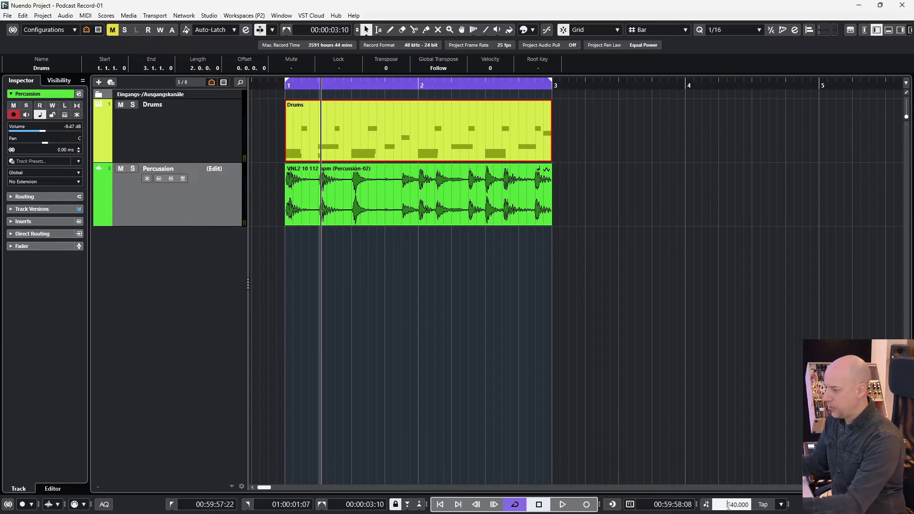
{"action": "type", "text": "160"}
{"action": "key", "text": "Return"}
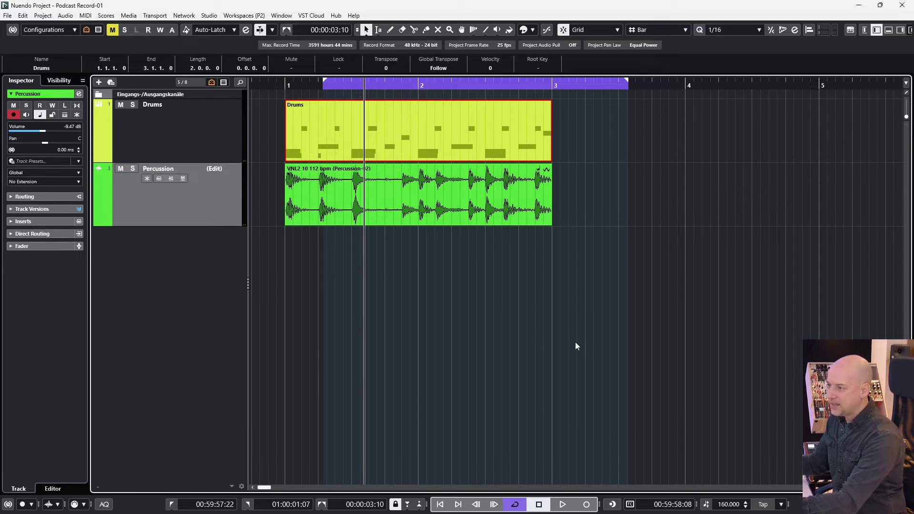
{"action": "key", "text": "space"}
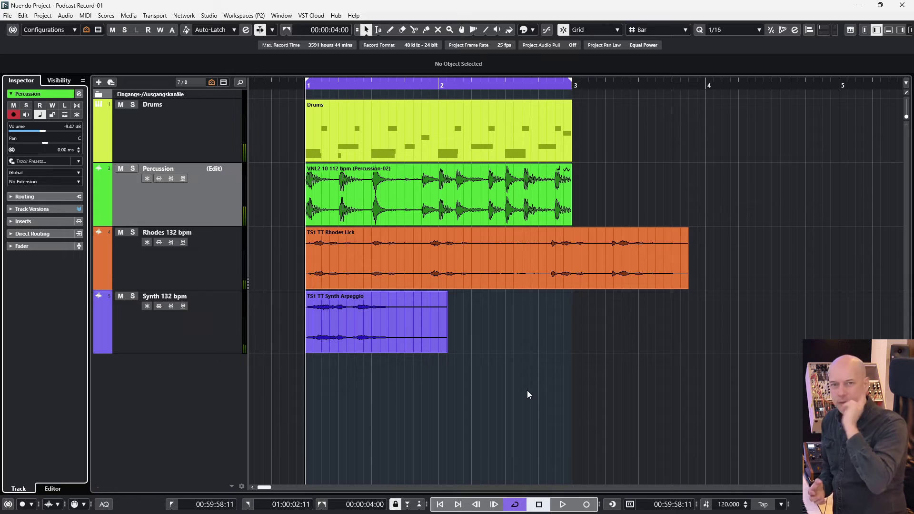
{"action": "key", "text": "space"}
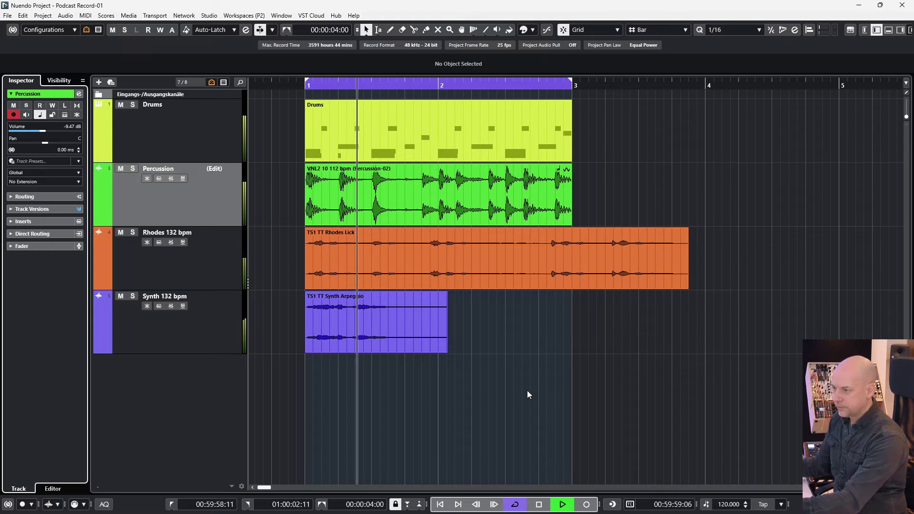
{"action": "key", "text": "space"}
{"action": "key", "text": "Down"}
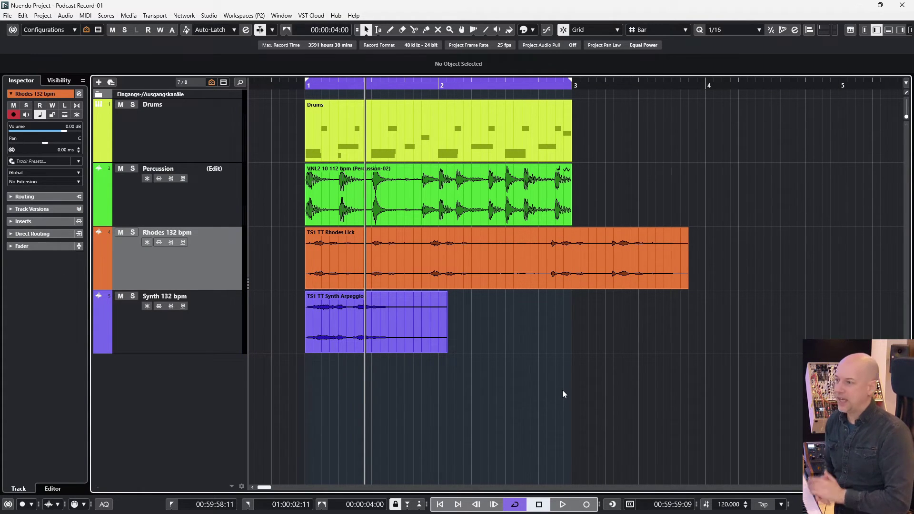
{"action": "double_click", "coordinate": [574, 272]}
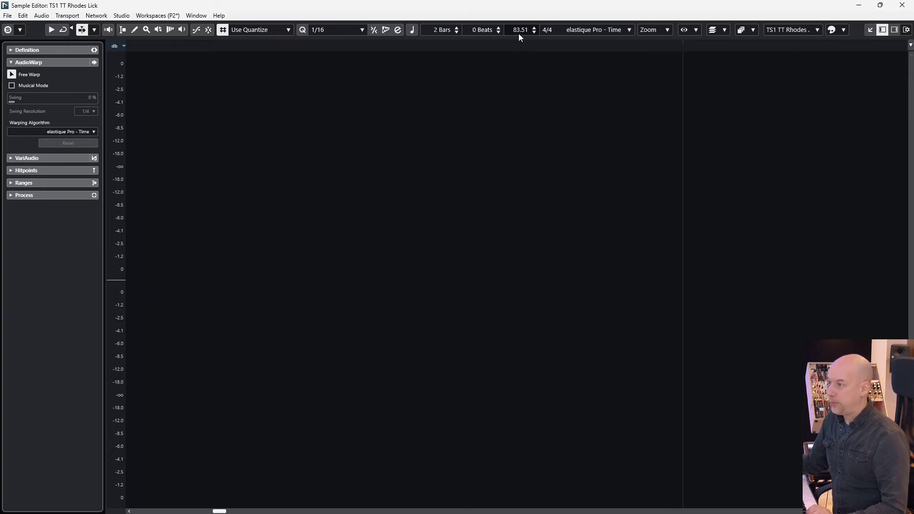
{"action": "left_click", "coordinate": [902, 5]}
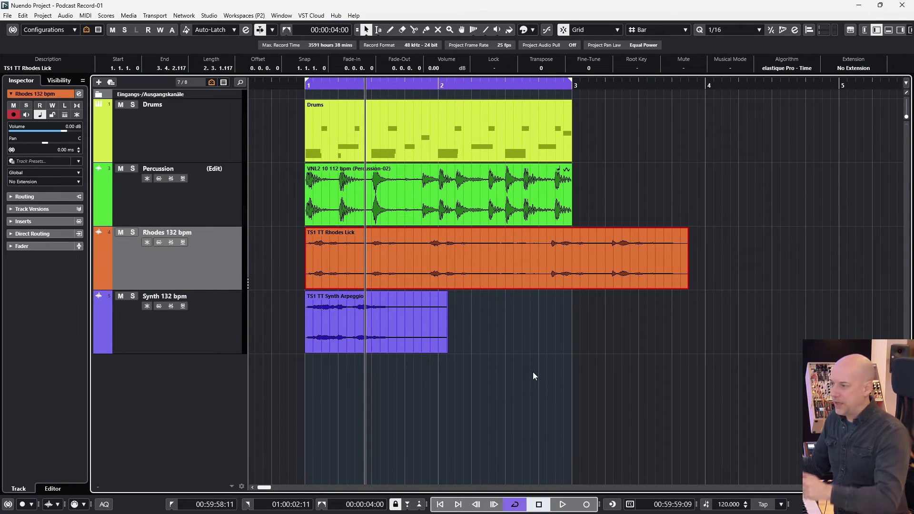
In the Pool, select the Rhodes and Synth loops and show the Musical Mode and Tempo columns
{"action": "key", "text": "ctrl+p"}
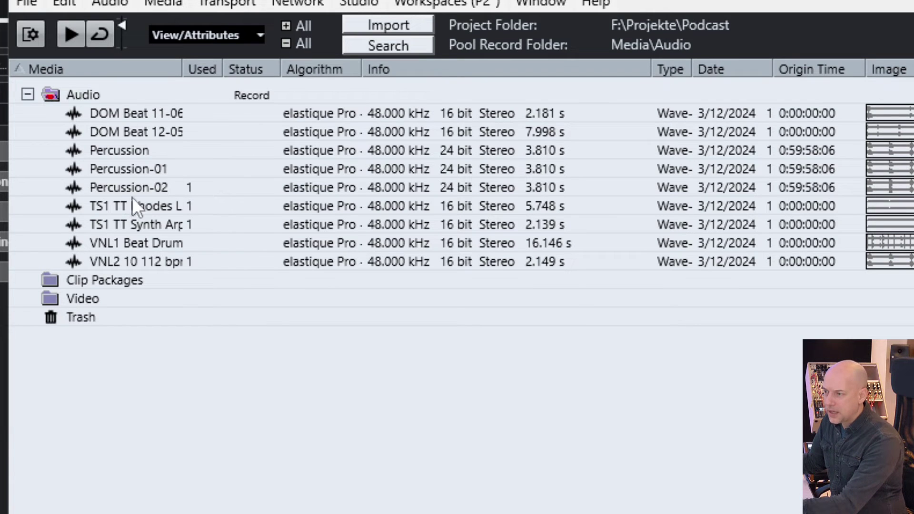
{"action": "left_click", "coordinate": [134, 205]}
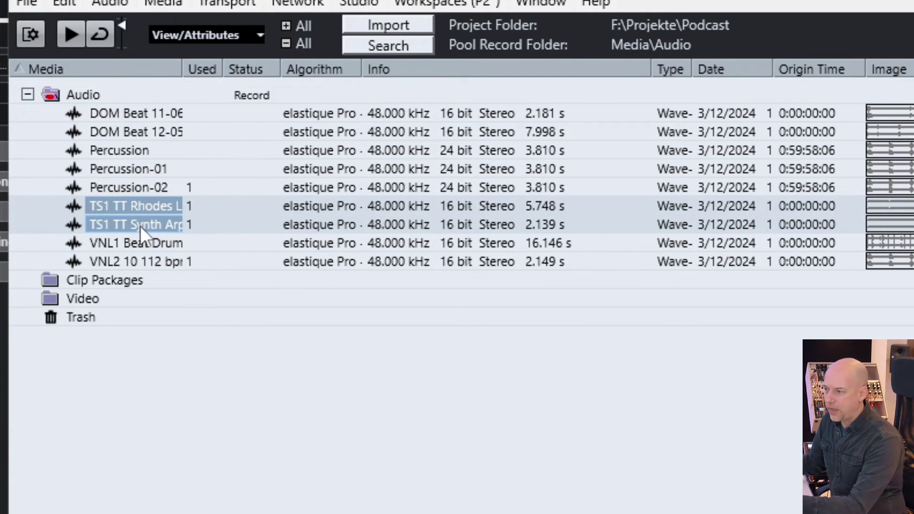
{"action": "left_click", "coordinate": [139, 227], "text": "shift"}
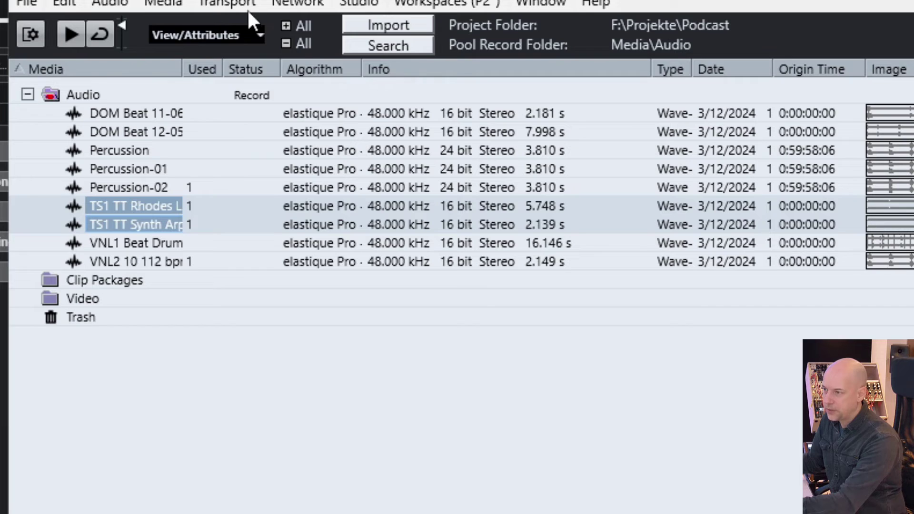
{"action": "left_click", "coordinate": [257, 39]}
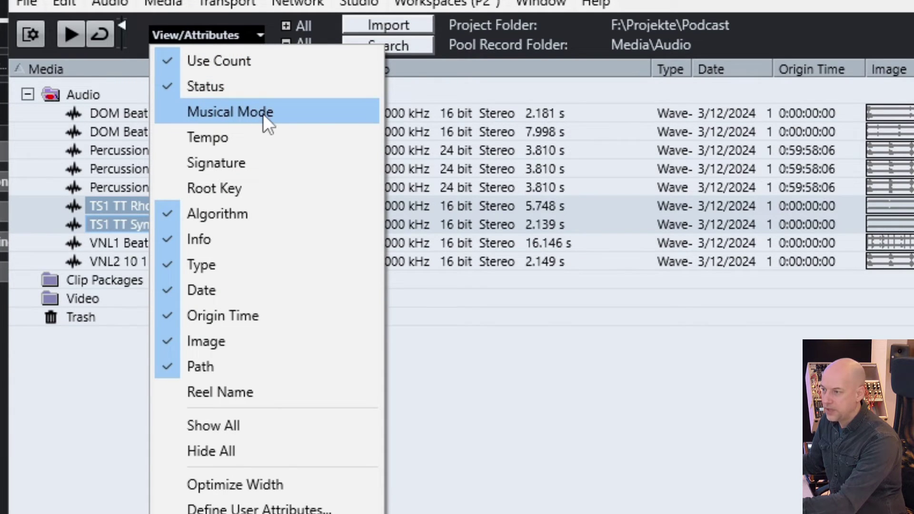
{"action": "left_click", "coordinate": [263, 113]}
{"action": "left_click", "coordinate": [249, 35]}
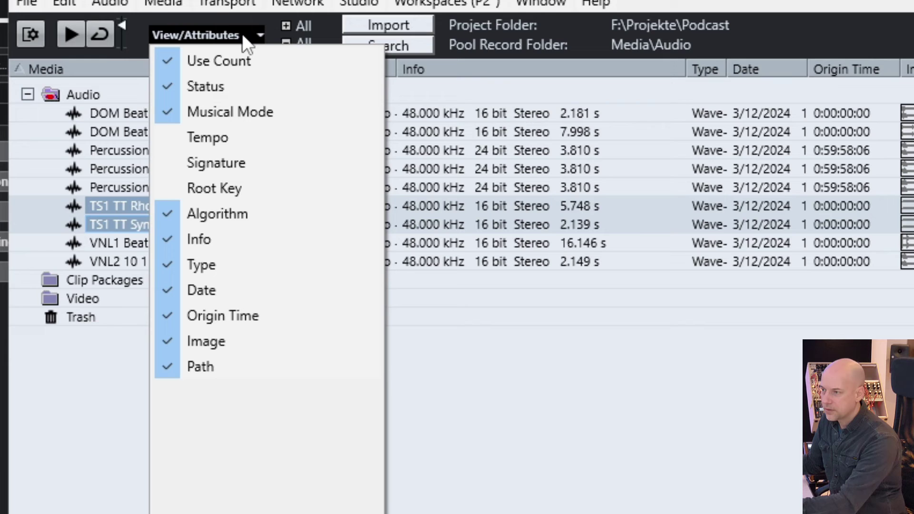
{"action": "left_click", "coordinate": [229, 145]}
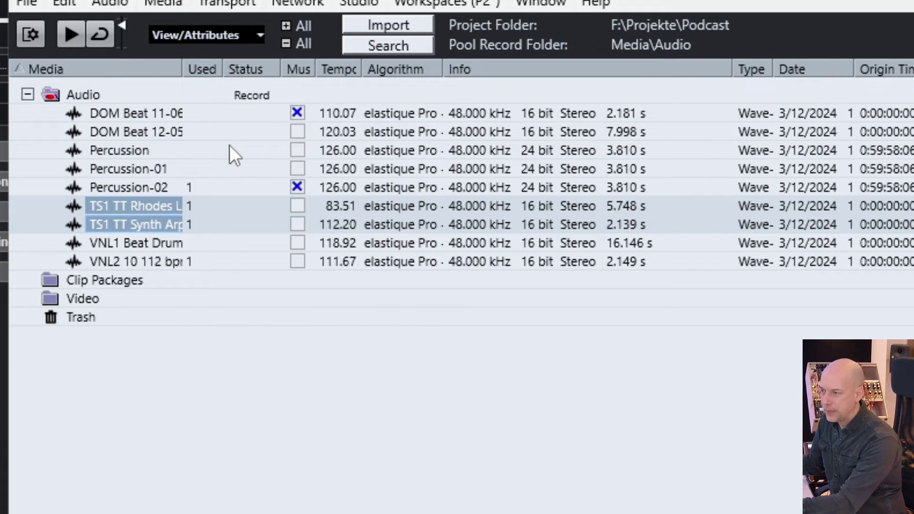
Set both loops' tempo attribute to 132 and play to hear them retimed
{"action": "double_click", "coordinate": [342, 210]}
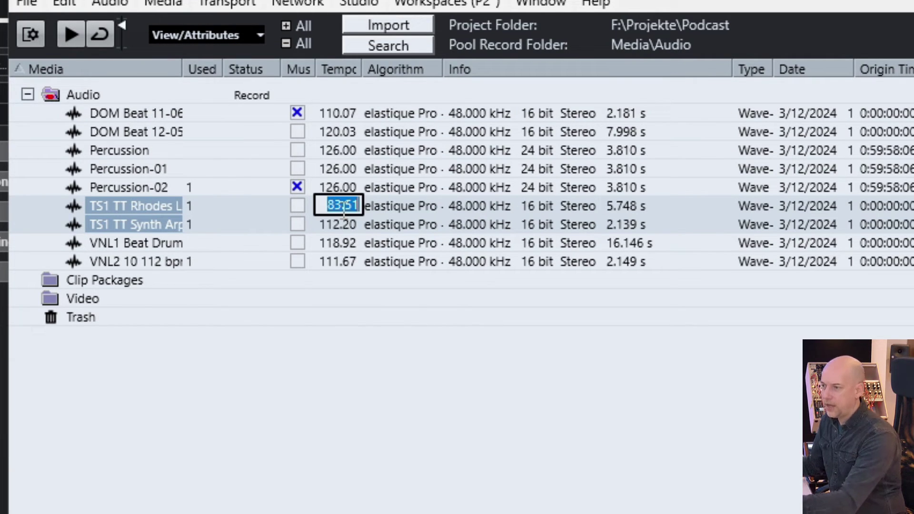
{"action": "type", "text": "132"}
{"action": "key", "text": "Return"}
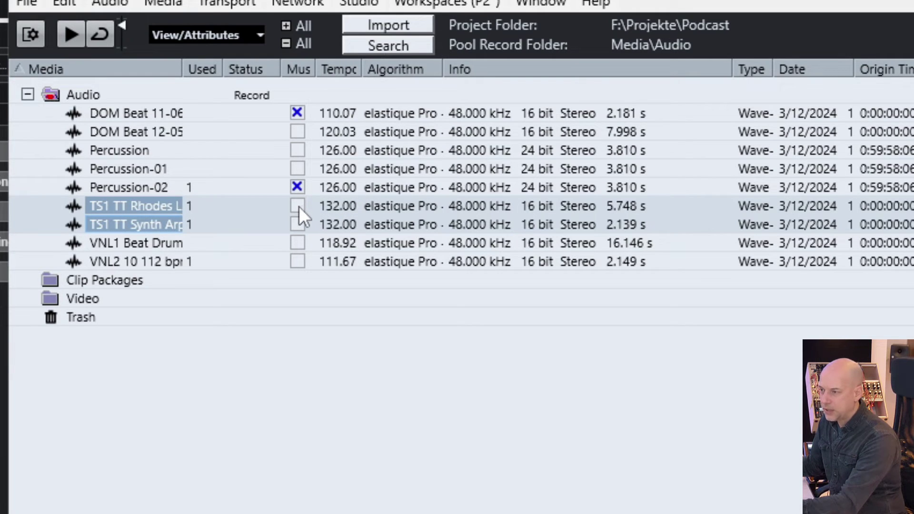
{"action": "key", "text": "space"}
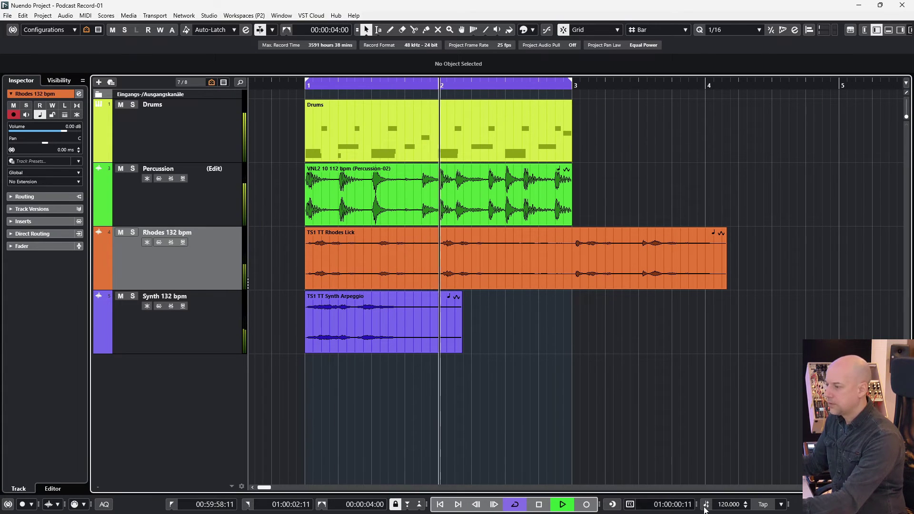
Set the tempo to 140 BPM, loop and play the Drums event, then open MediaBay with F5
{"action": "double_click", "coordinate": [736, 505]}
{"action": "type", "text": "140"}
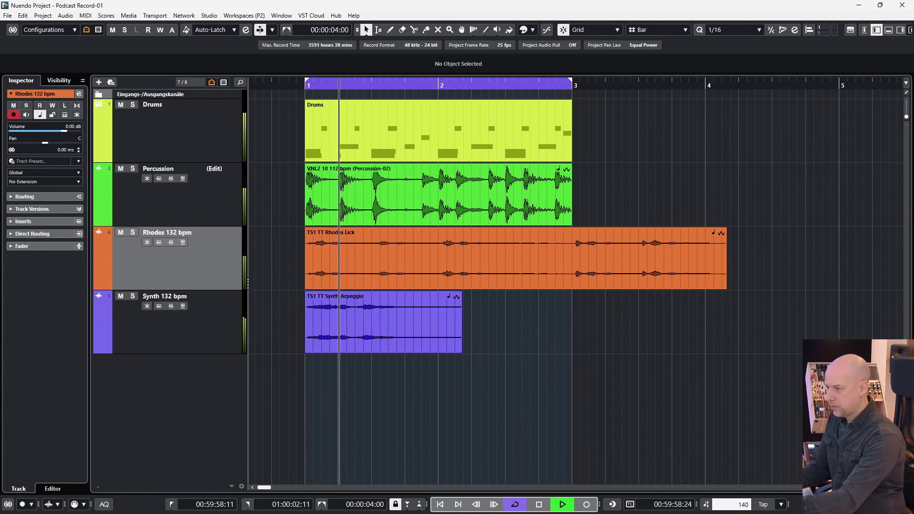
{"action": "key", "text": "Return"}
{"action": "left_click", "coordinate": [525, 142]}
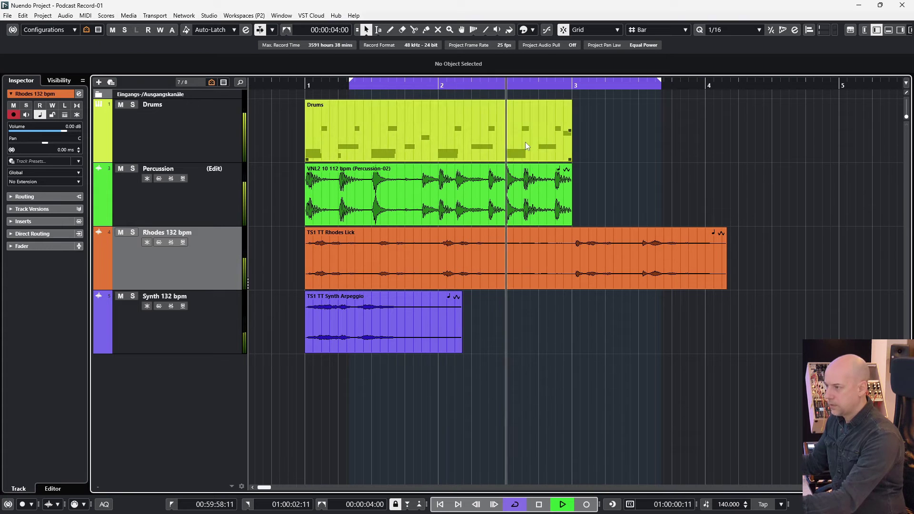
{"action": "key", "text": "p"}
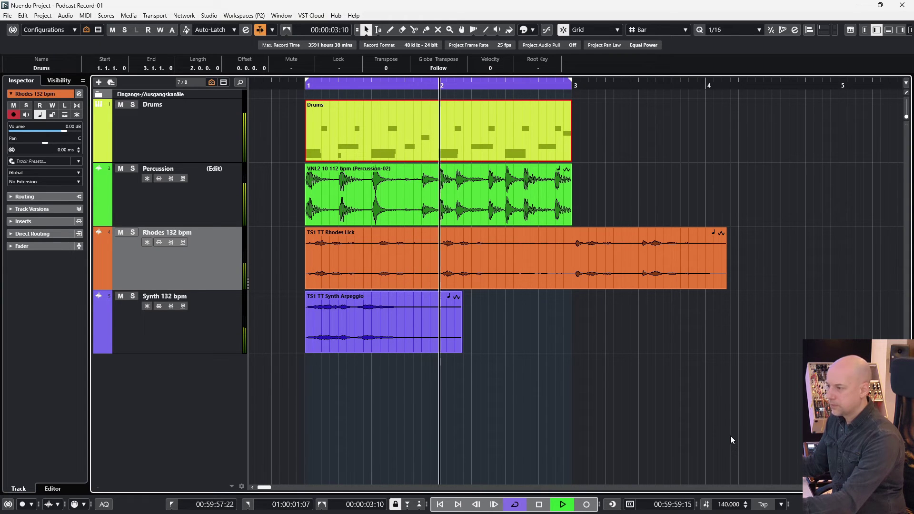
{"action": "key", "text": "space"}
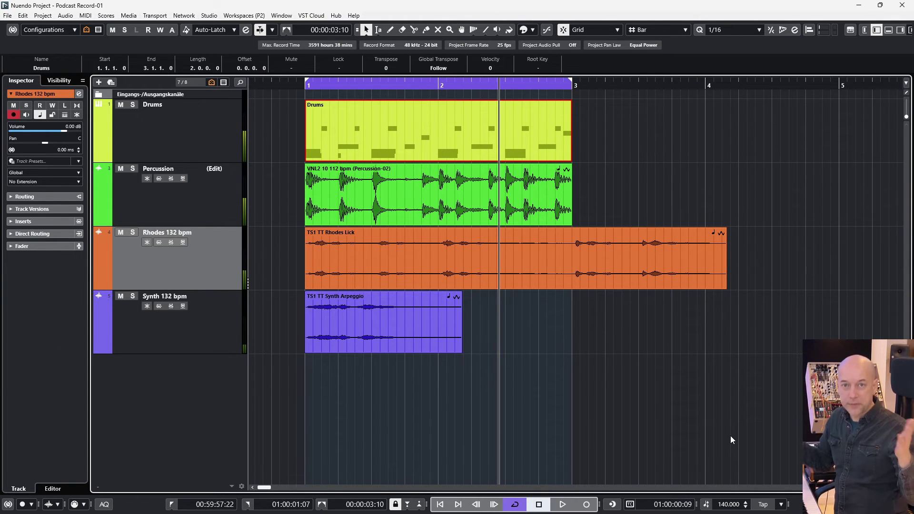
{"action": "key", "text": "F5"}
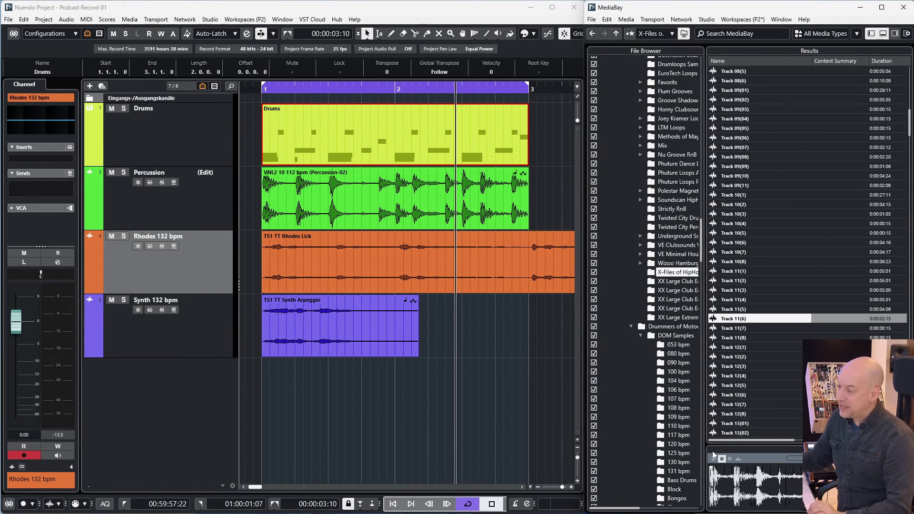
Preview loops in MediaBay and open the DOM Samples 110 bpm folder
{"action": "left_click", "coordinate": [713, 459]}
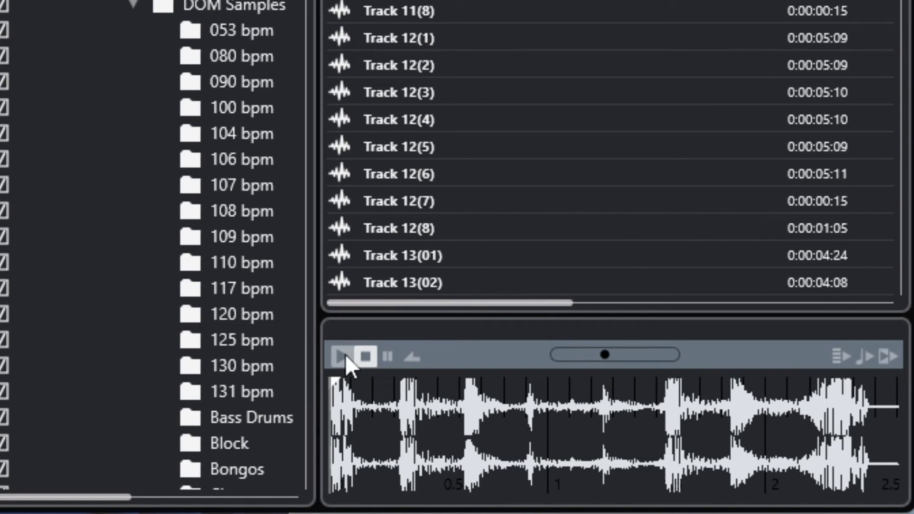
{"action": "left_click", "coordinate": [344, 354]}
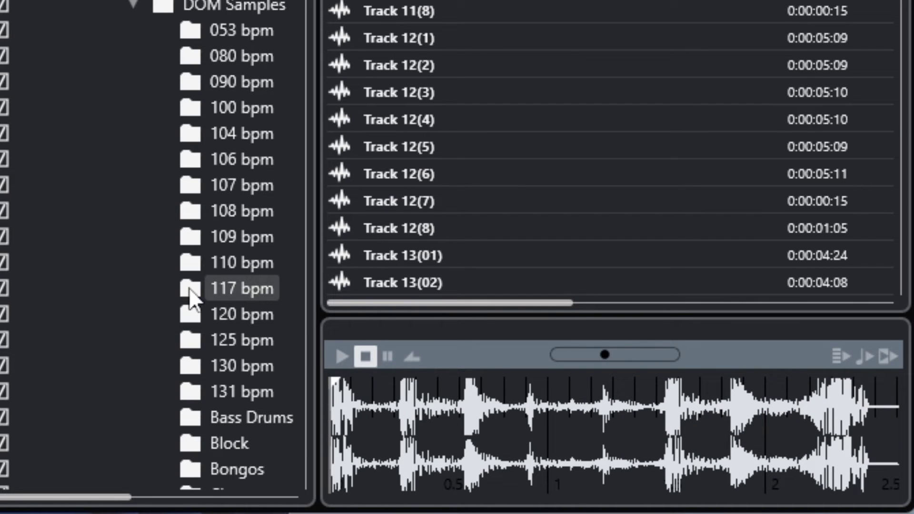
{"action": "left_click", "coordinate": [221, 261]}
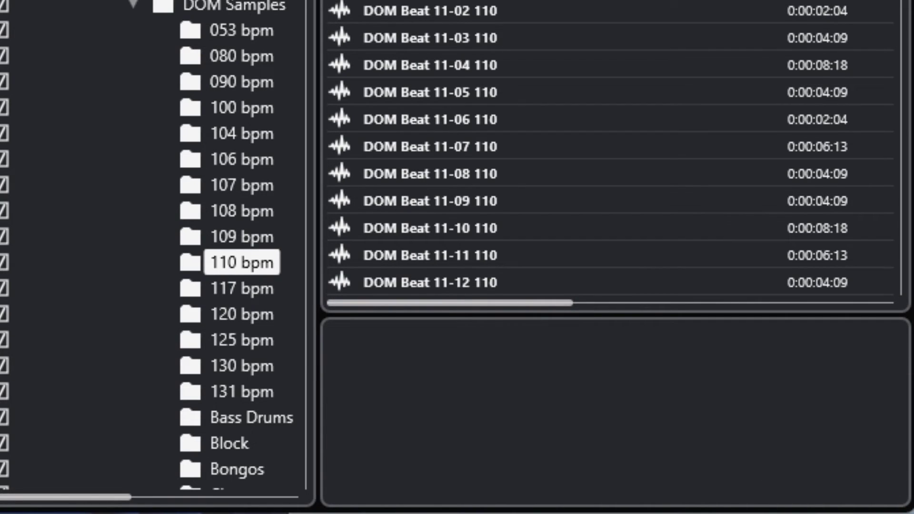
{"action": "left_click", "coordinate": [339, 355]}
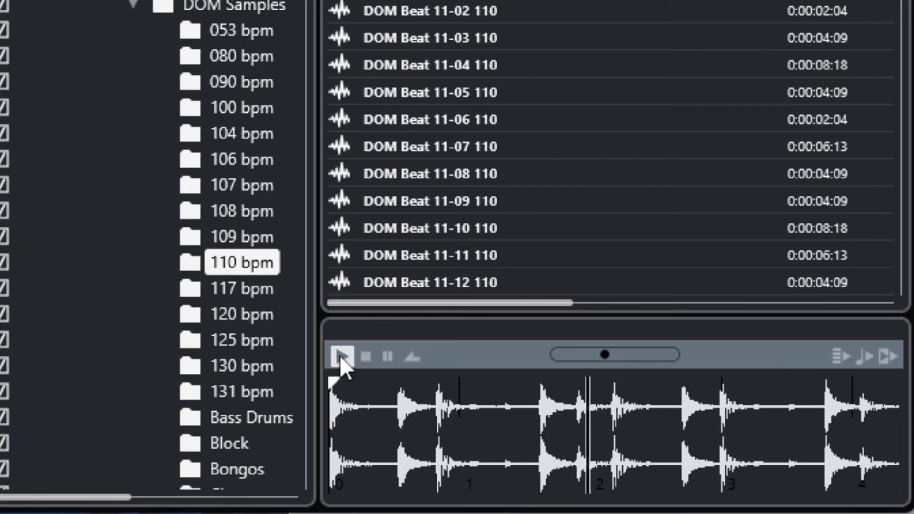
{"action": "left_click", "coordinate": [366, 356]}
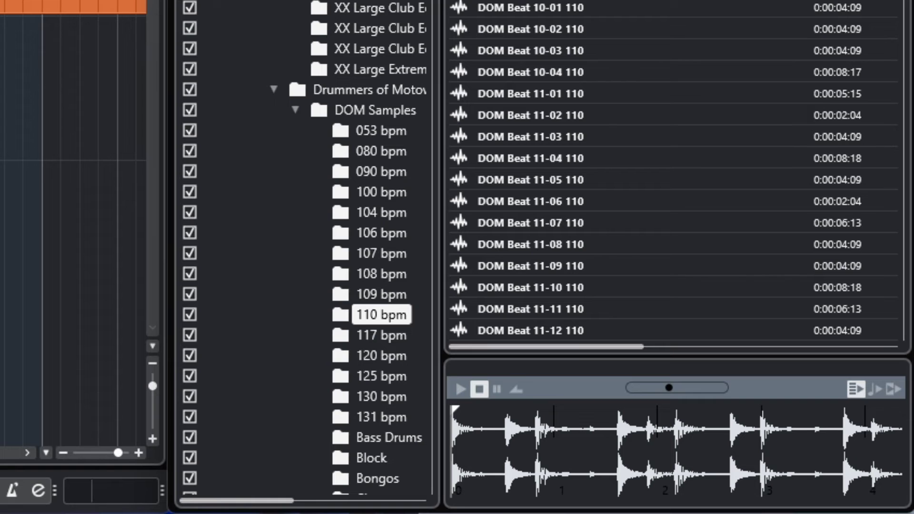
Audition DOM Beat 10-01 110 and 11-07 110 with preview synced to the project tempo
{"action": "left_click", "coordinate": [551, 13]}
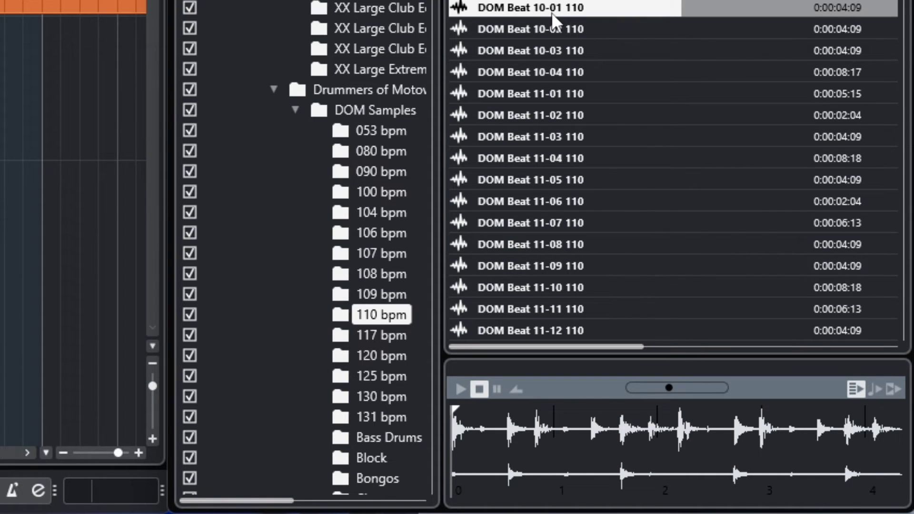
{"action": "left_click", "coordinate": [574, 223]}
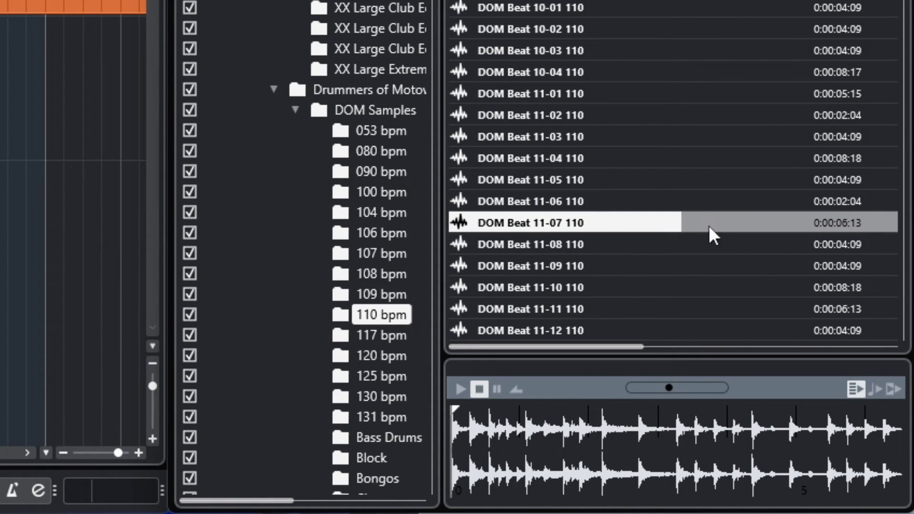
{"action": "left_click", "coordinate": [879, 389]}
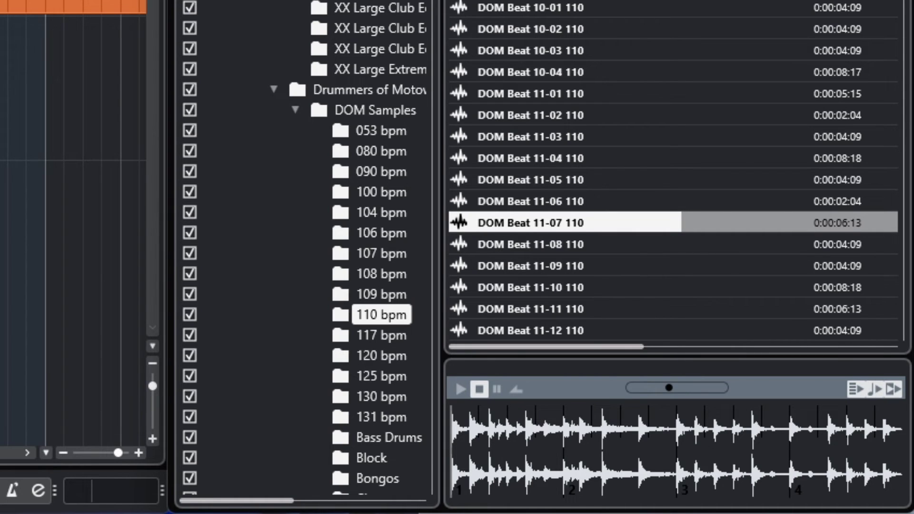
{"action": "key", "text": "space"}
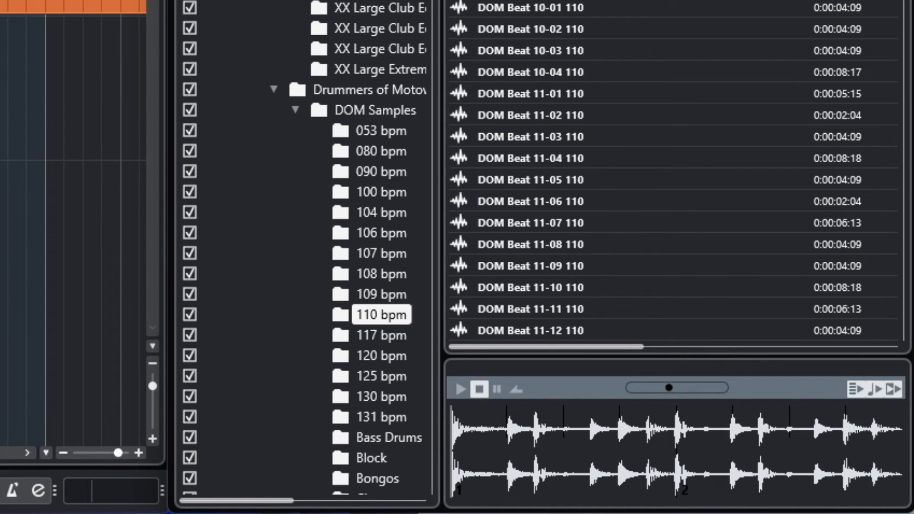
{"action": "left_click", "coordinate": [3, 278]}
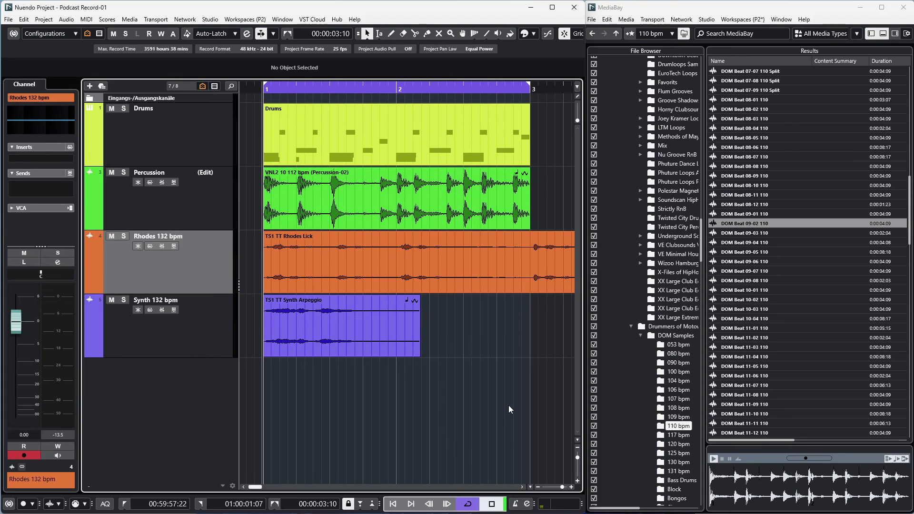
Play the project looping from just after bar 1
{"action": "key", "text": "space"}
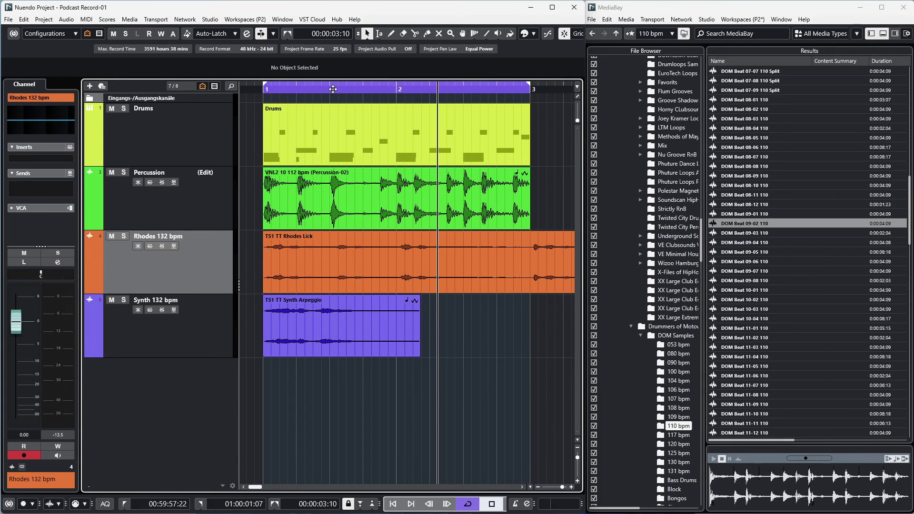
{"action": "left_click", "coordinate": [326, 96]}
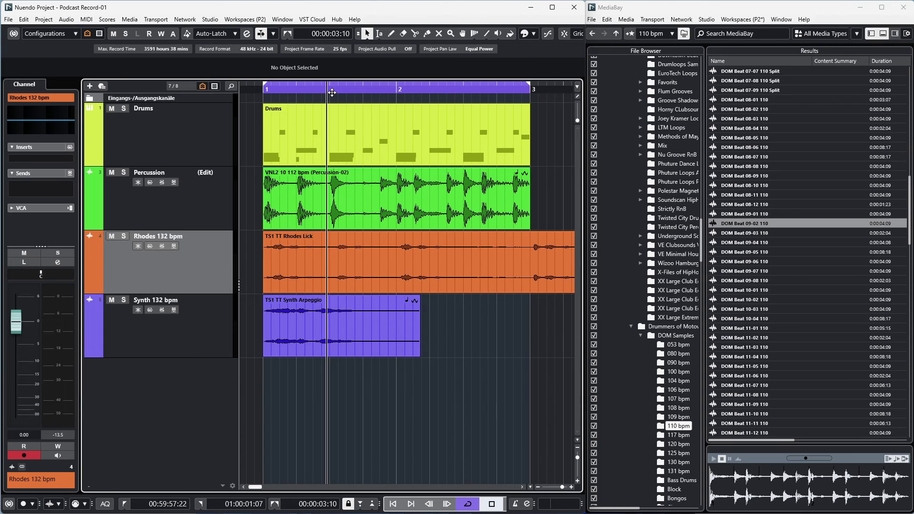
{"action": "left_click", "coordinate": [332, 92]}
{"action": "key", "text": "space"}
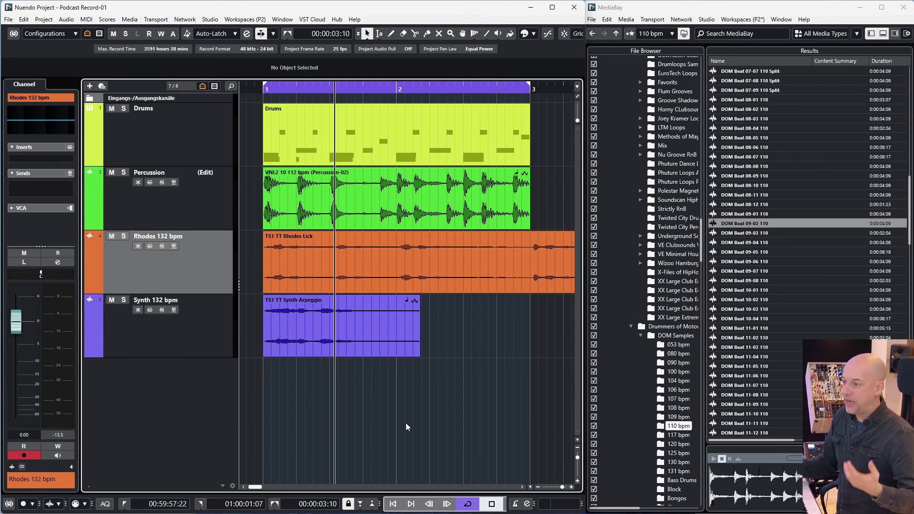
{"action": "key", "text": "space"}
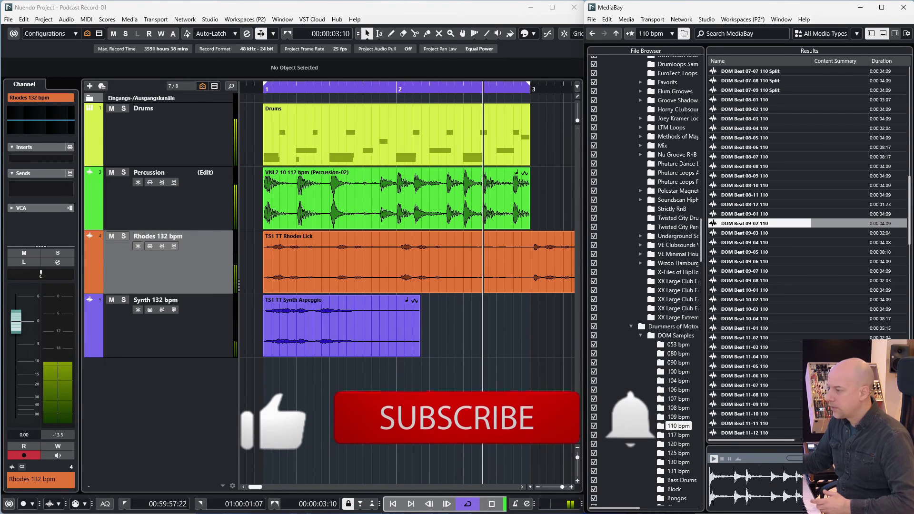
Audition DOM Beat 09-07, 10-03 and 11-02 110 alongside the project, ending on 09-07
{"action": "left_click", "coordinate": [745, 271]}
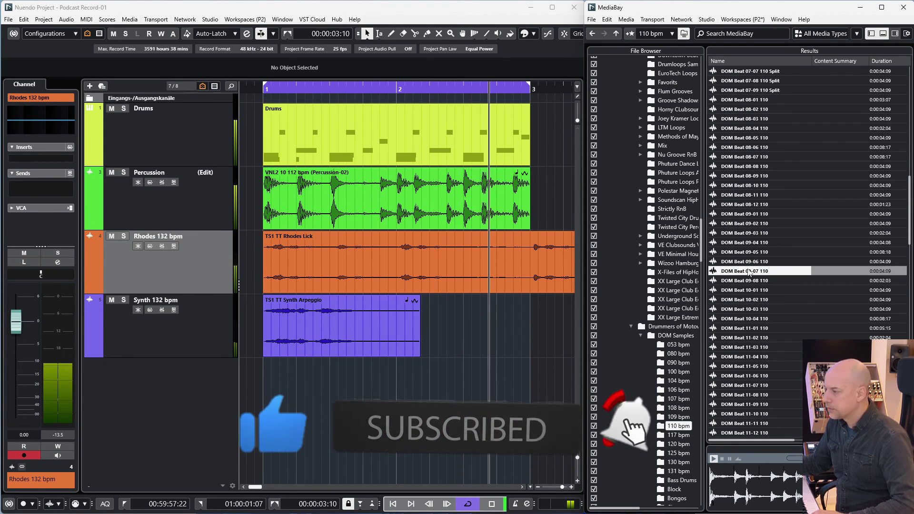
{"action": "left_click", "coordinate": [749, 309]}
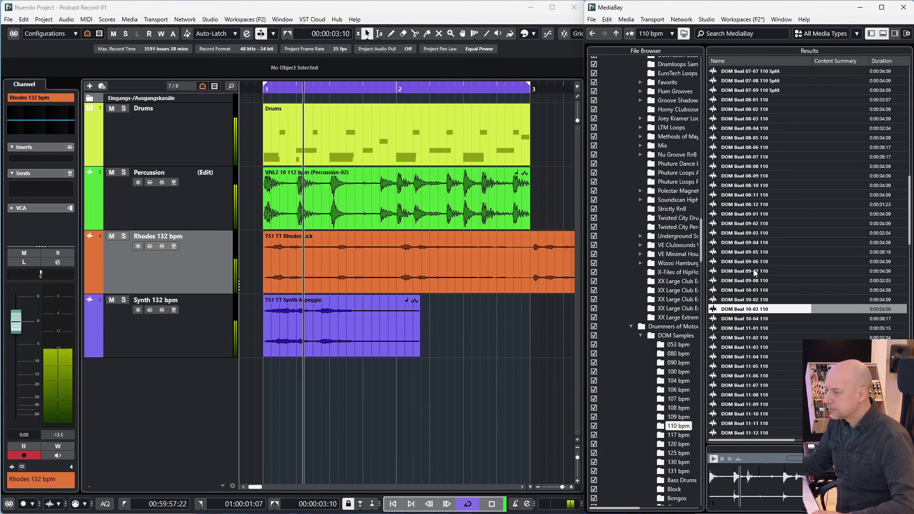
{"action": "left_click", "coordinate": [749, 339]}
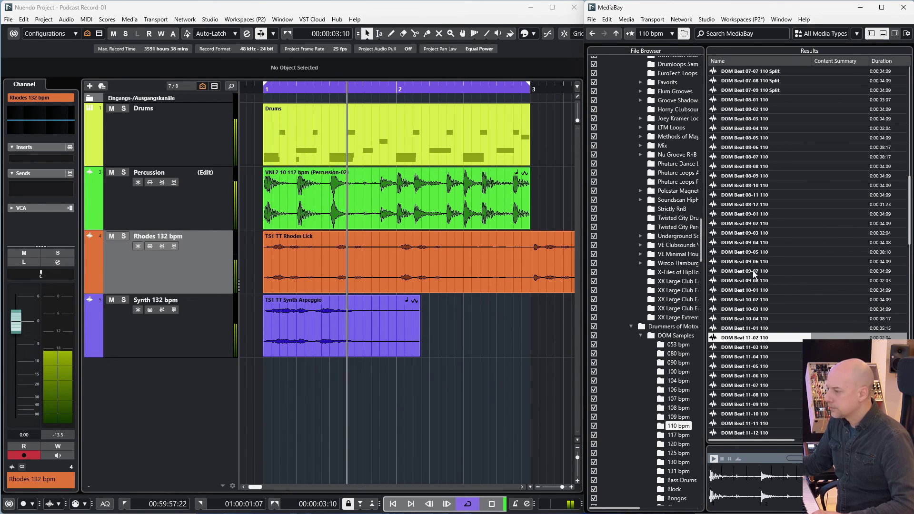
{"action": "left_click", "coordinate": [753, 271]}
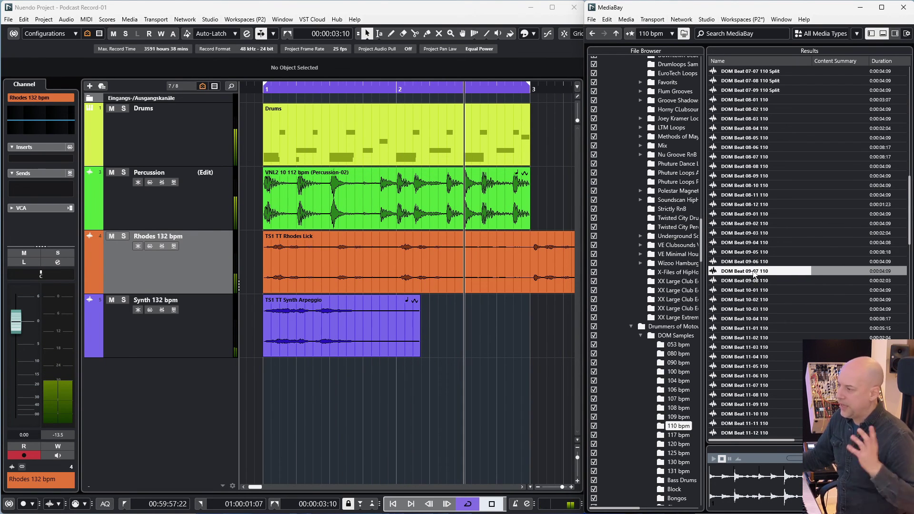
Import the DOM Beat 09-07 110 loop from MediaBay at bar 1, then inspect it in the Sample Editor
{"action": "left_click_drag", "start_coordinate": [754, 273], "coordinate": [281, 383]}
{"action": "left_click", "coordinate": [524, 341]}
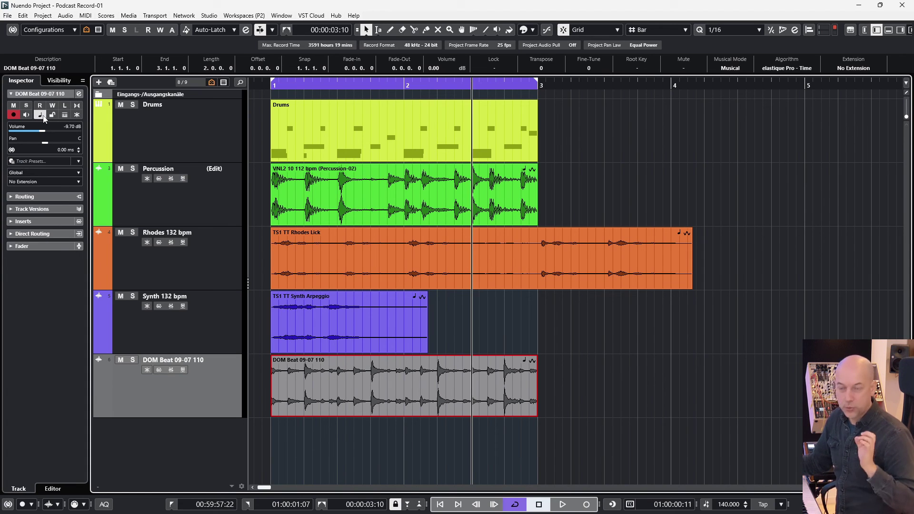
{"action": "double_click", "coordinate": [423, 368]}
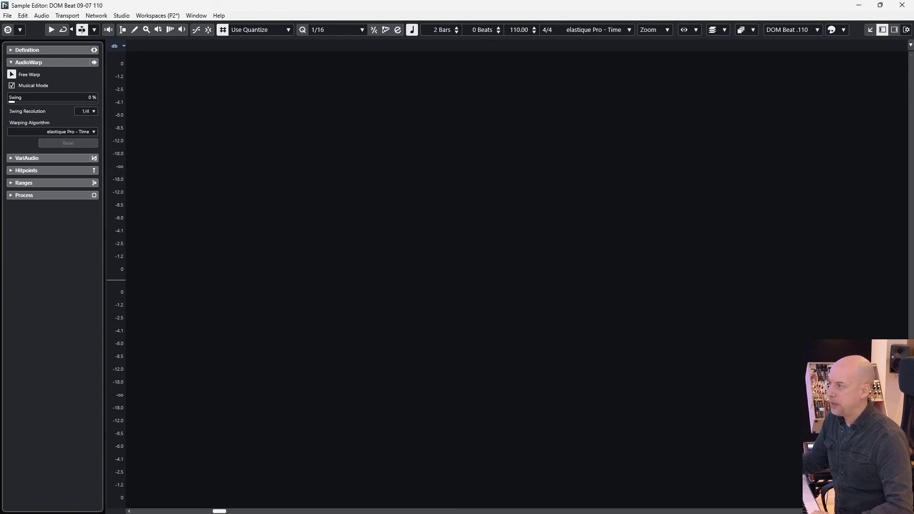
{"action": "left_click", "coordinate": [901, 5]}
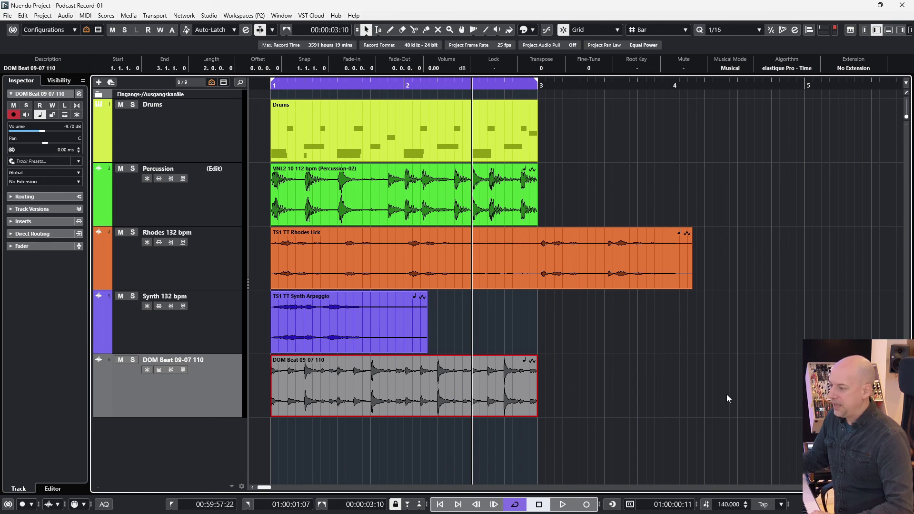
Start playback from the left locator
{"action": "key", "text": "KP_1"}
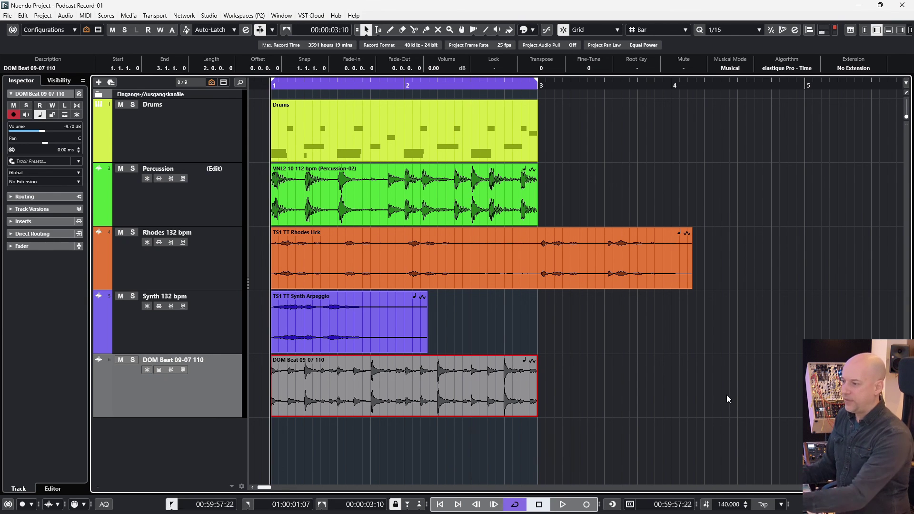
{"action": "scroll", "coordinate": [729, 505], "scroll_direction": "up", "scroll_amount": 10}
{"action": "key", "text": "space"}
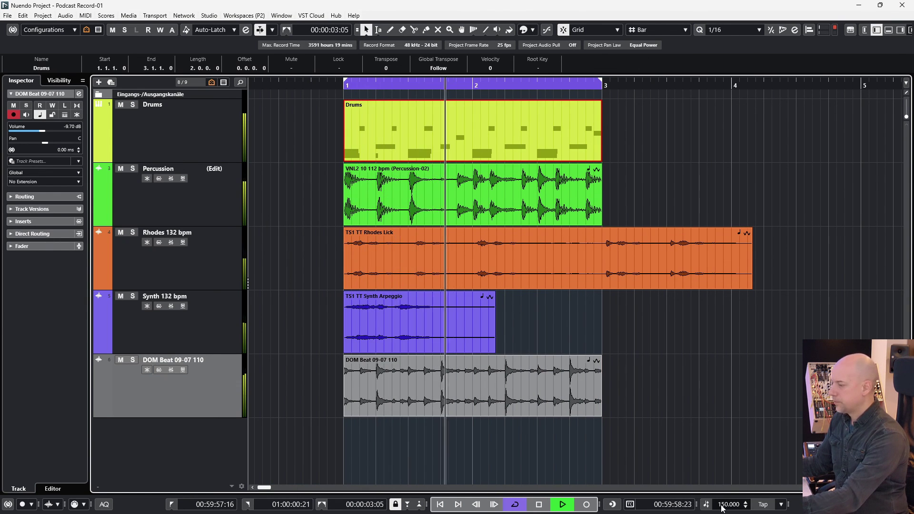
Change the project tempo to 130 BPM, then back to 120 BPM while the loops play
{"action": "double_click", "coordinate": [722, 504]}
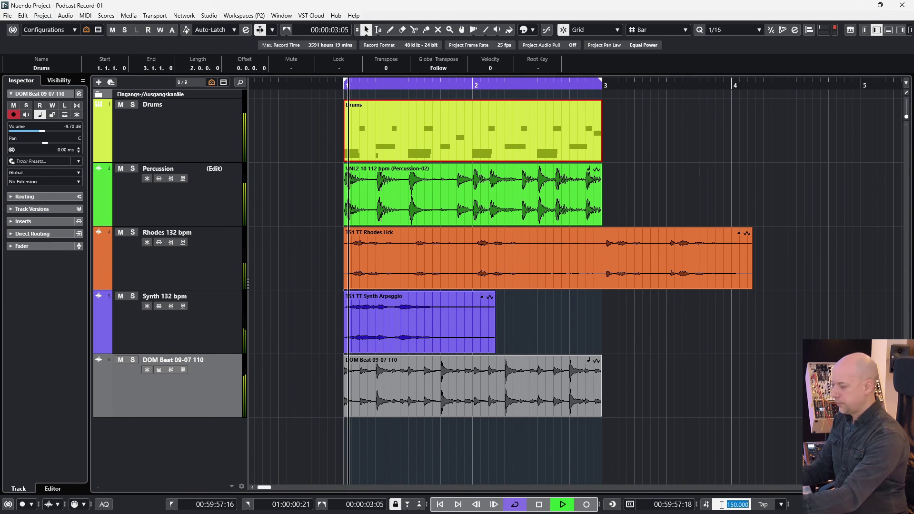
{"action": "type", "text": "130"}
{"action": "key", "text": "Return"}
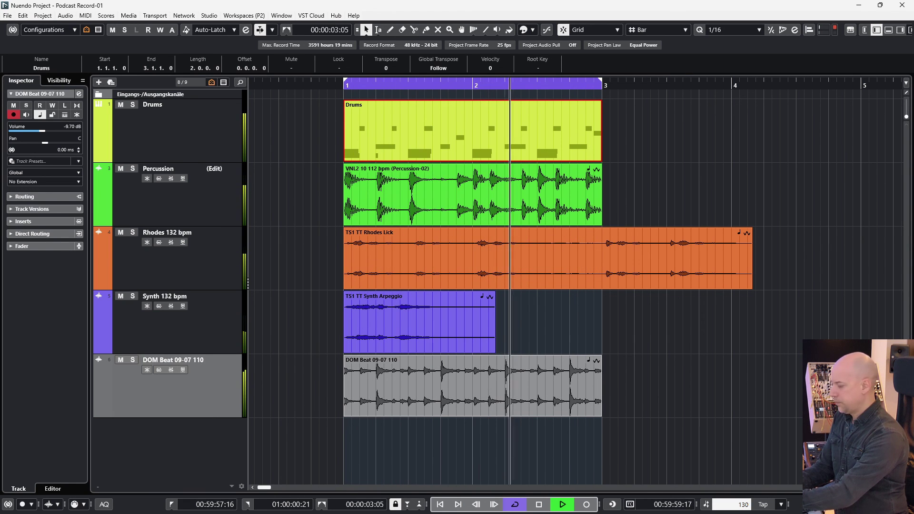
{"action": "double_click", "coordinate": [721, 506]}
{"action": "type", "text": "12"}
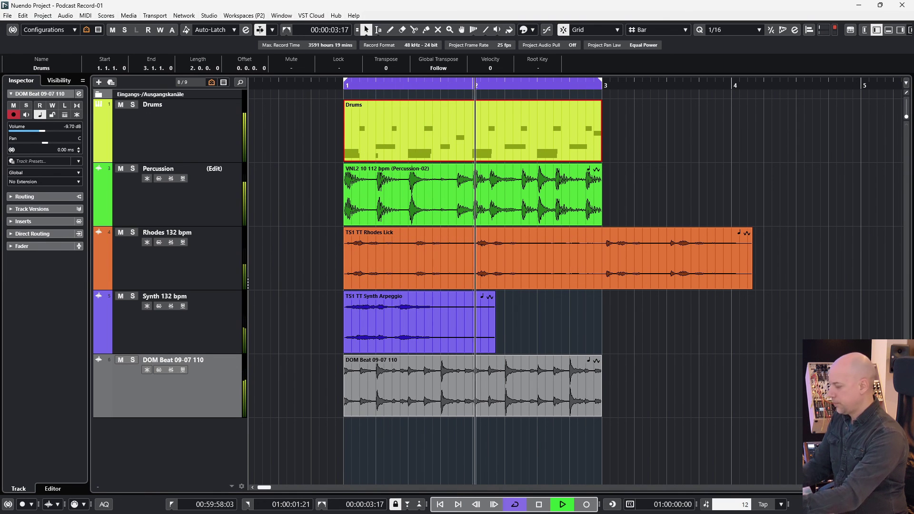
{"action": "type", "text": "0"}
{"action": "key", "text": "Return"}
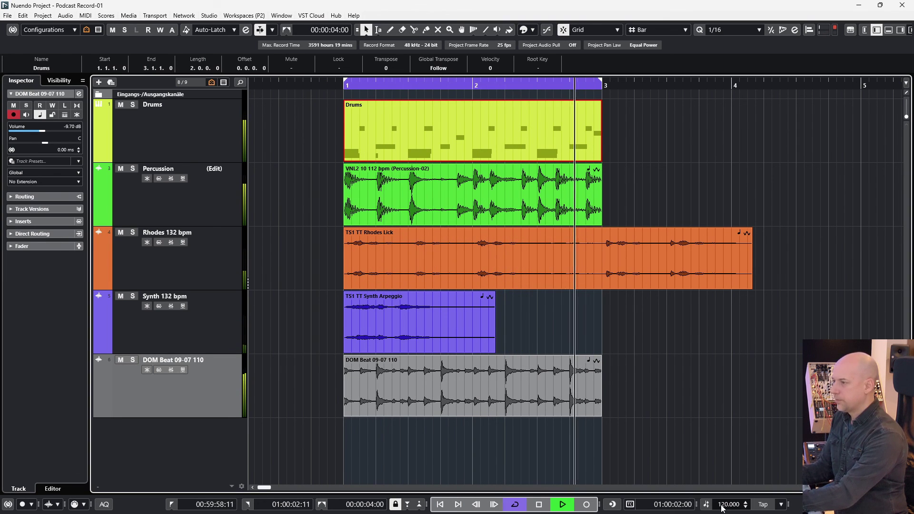